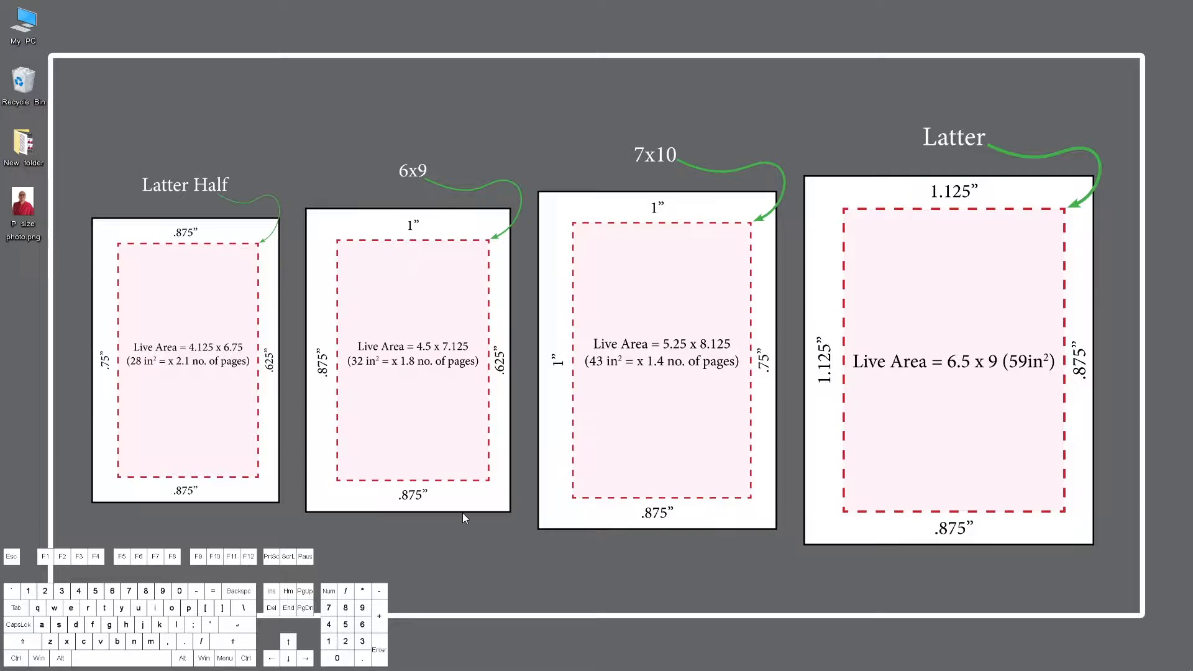
# Step: Switch to InDesign and start a new document with its units set to inches
pyautogui.click(597, 659)
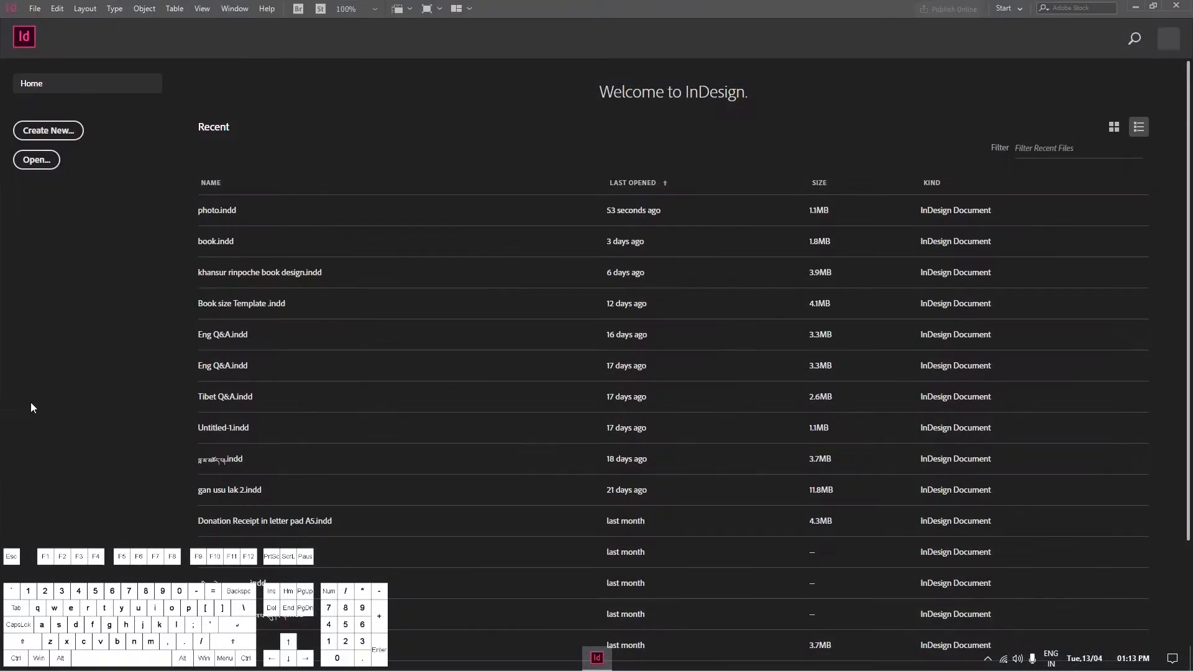
pyautogui.click(62, 131)
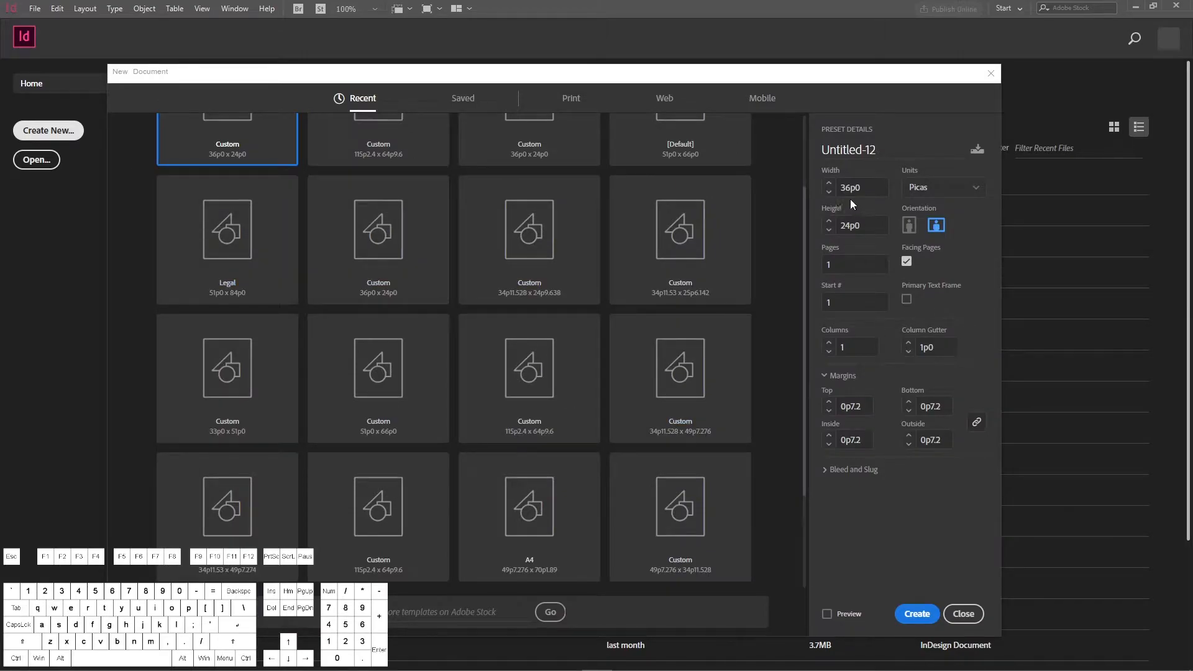
pyautogui.click(929, 197)
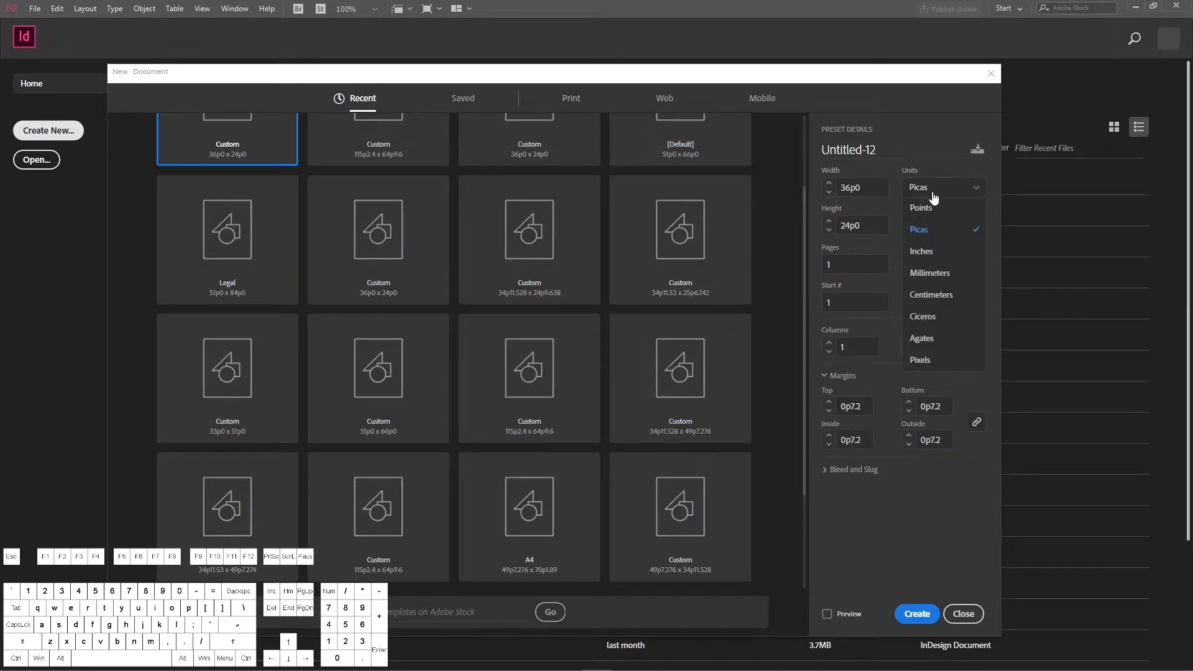
pyautogui.click(932, 255)
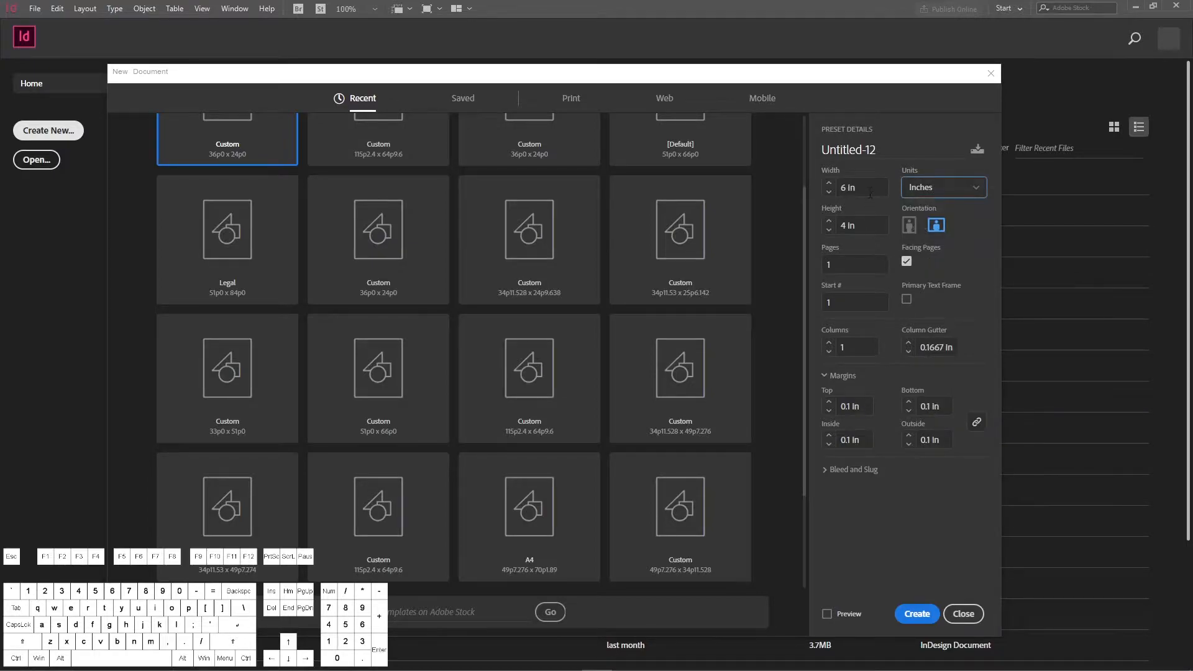
# Step: Set the new document's page size to 6 in wide by 4 in high in landscape orientation
pyautogui.moveTo(869, 191); pyautogui.dragTo(820, 194)
pyautogui.click(910, 225)
pyautogui.moveTo(864, 188); pyautogui.dragTo(805, 197)
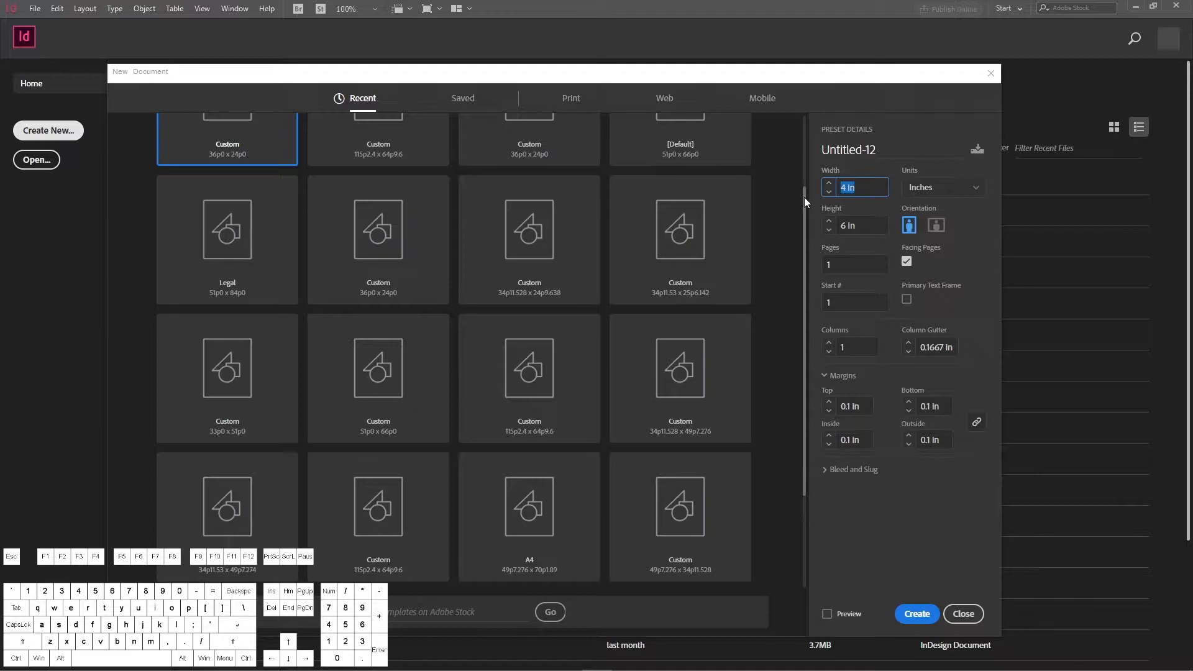
pyautogui.write('4')
pyautogui.press('Tab')
pyautogui.write('6')
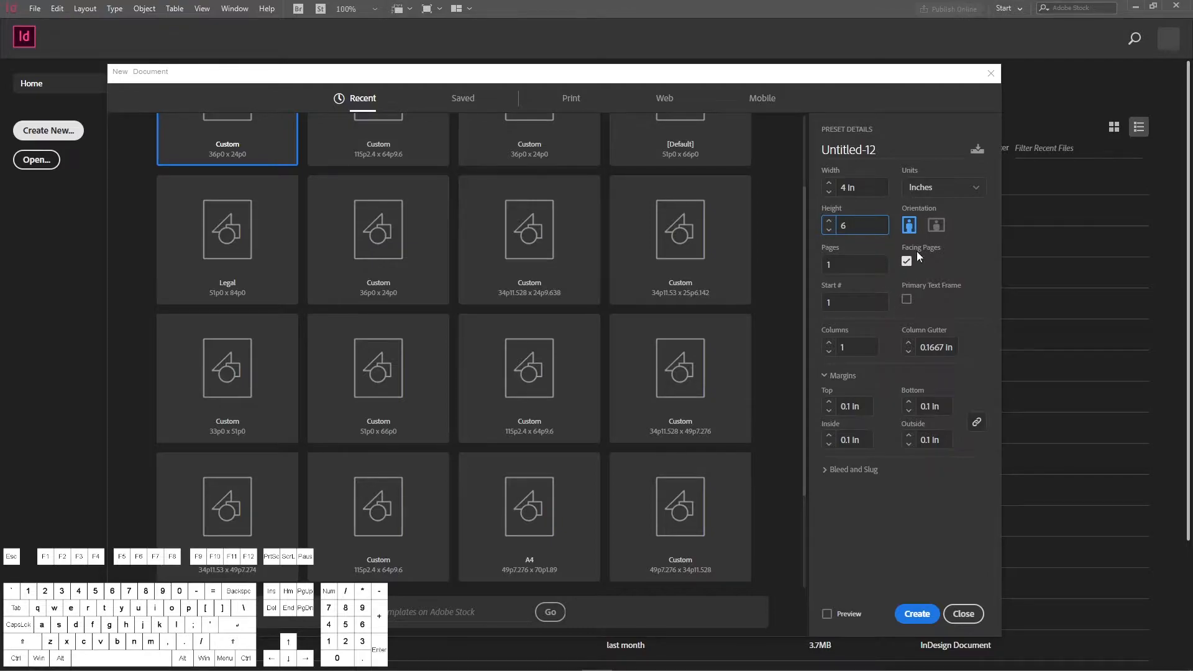
pyautogui.click(936, 225)
# Step: Set the page margins to 0.1 in and create the document
pyautogui.click(869, 408)
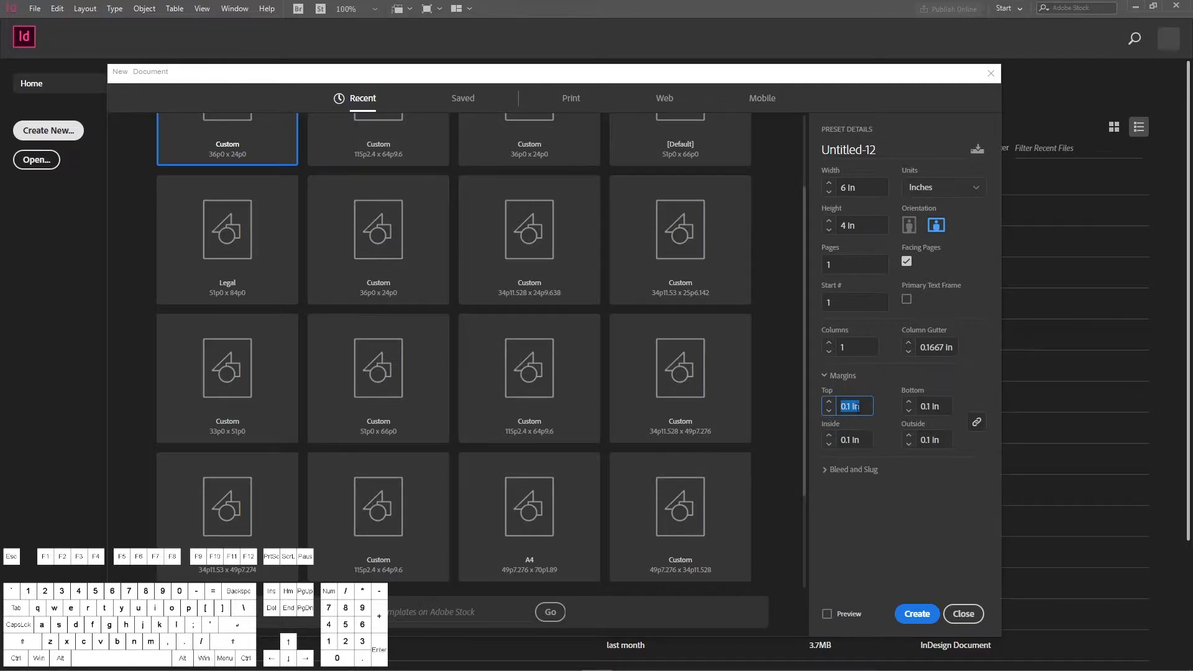
pyautogui.press('Delete')
pyautogui.press('Tab')
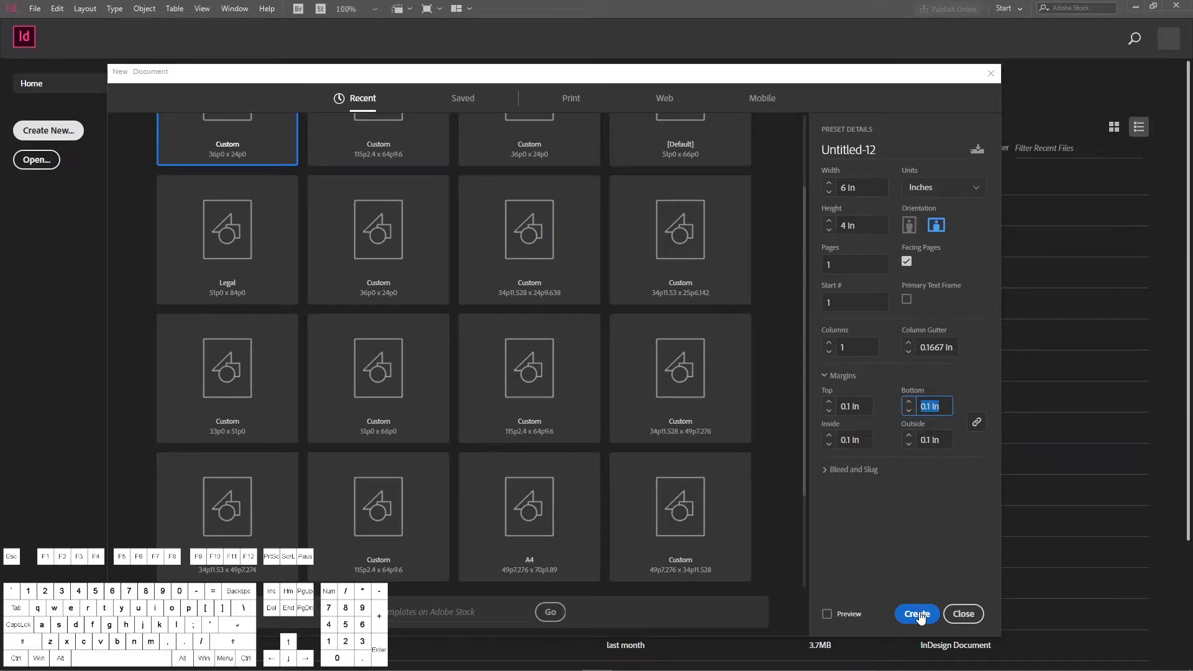
pyautogui.click(917, 614)
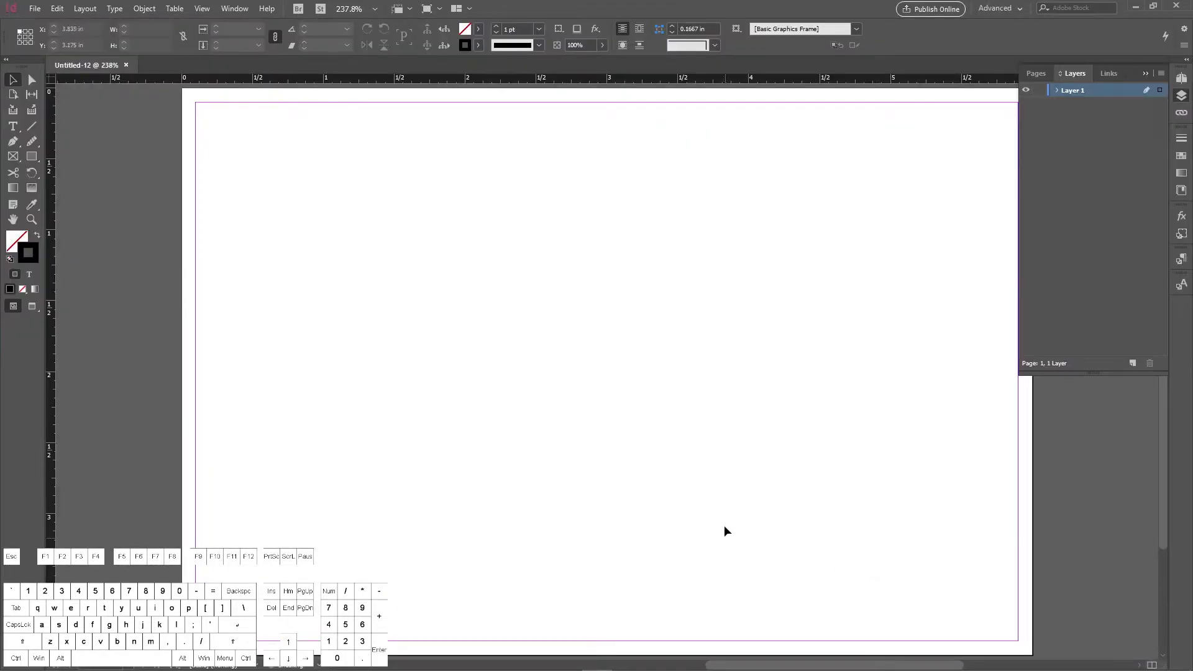
# Step: Show the document's page thumbnails and look over the whole blank page
pyautogui.click(1033, 75)
pyautogui.hscroll(-2, 864, 243)
pyautogui.hscroll(3, 864, 242)
pyautogui.scroll(-2, 716, 227)
pyautogui.scroll(1, 711, 228)
pyautogui.scroll(-2, 599, 271)
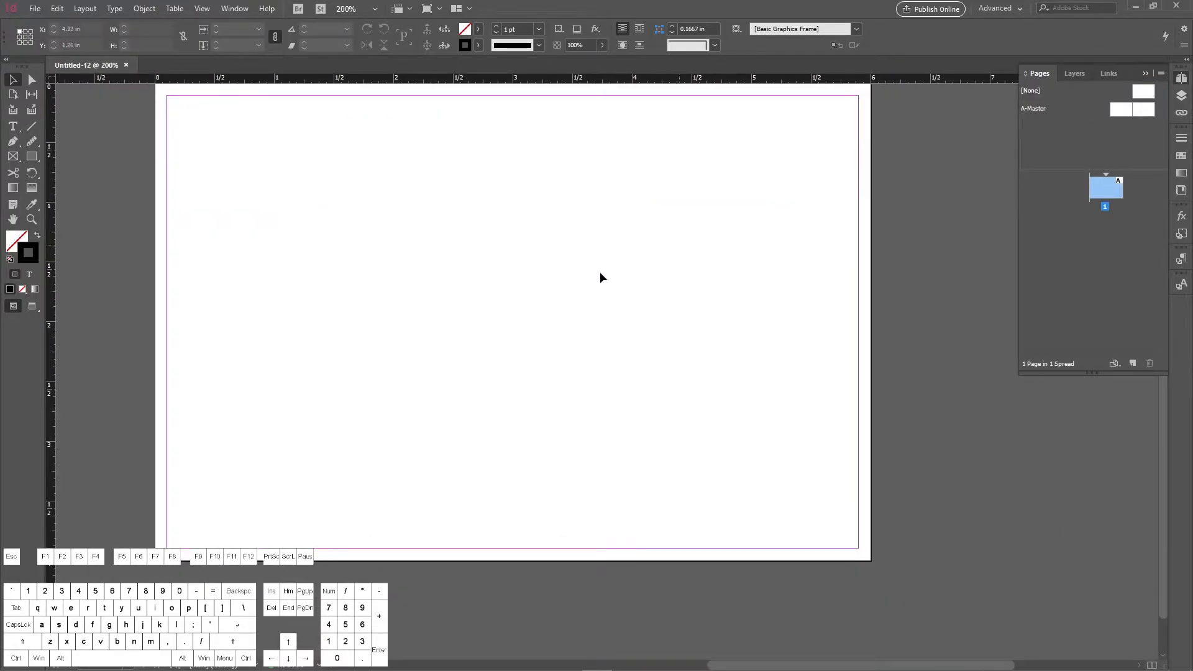
# Step: Add a rectangular picture frame 35 mm wide and 45 mm high near the page's upper-left corner
pyautogui.click(14, 159)
pyautogui.click(224, 168)
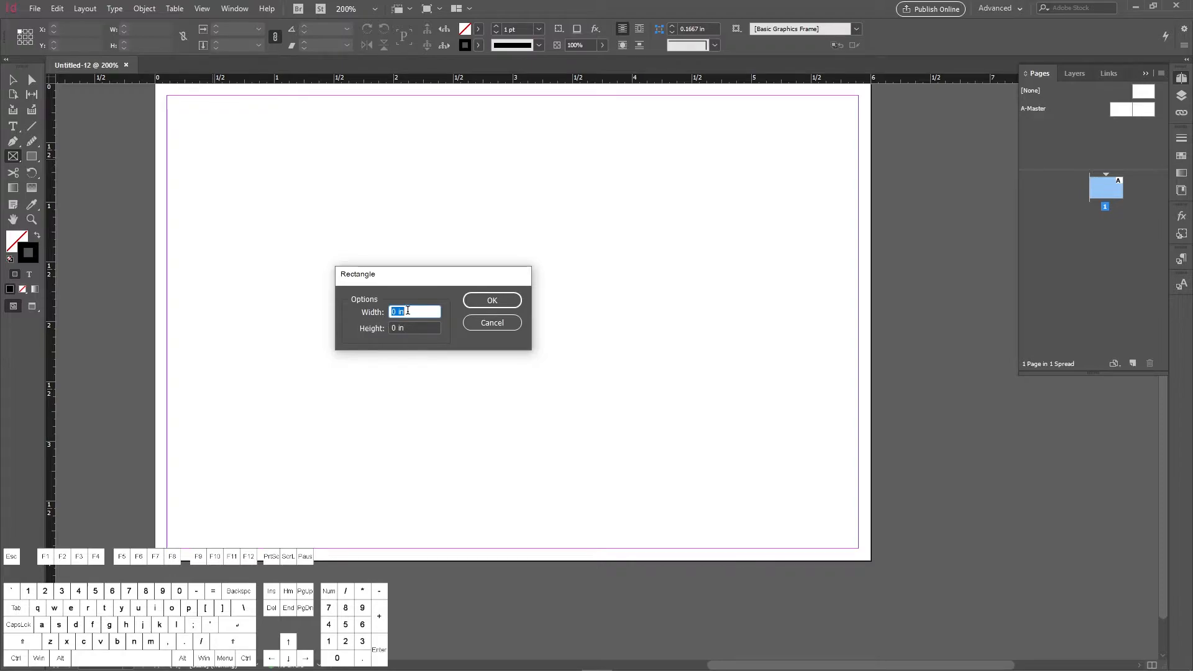
pyautogui.write('35mm')
pyautogui.press('Tab')
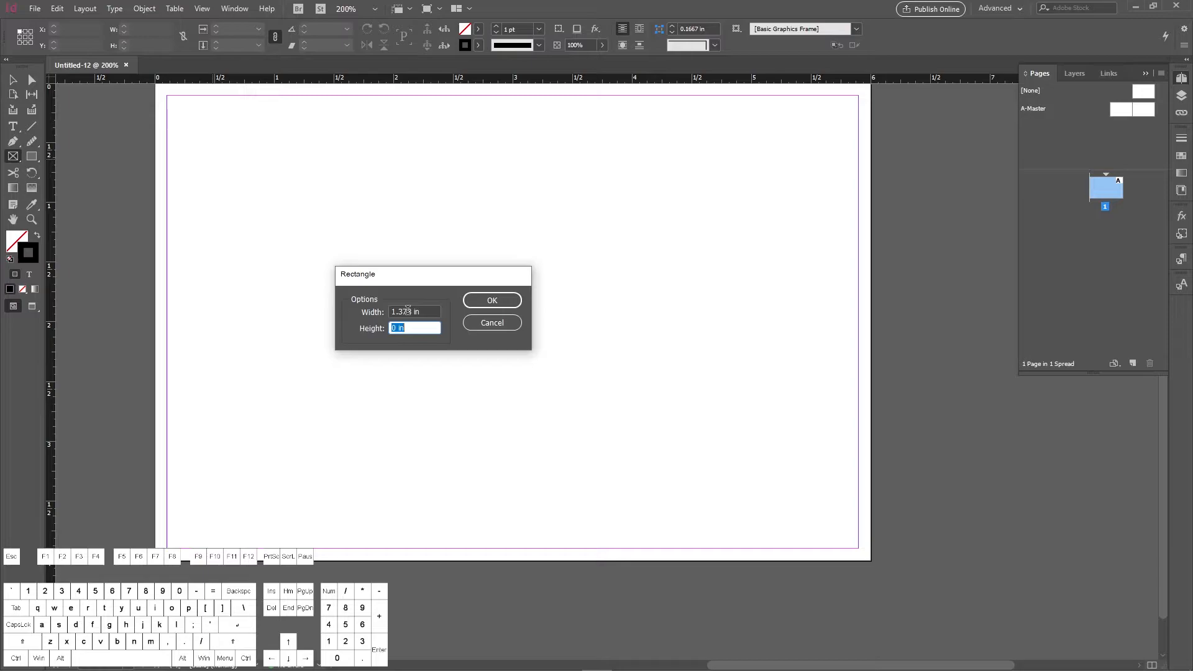
pyautogui.write('45mm')
pyautogui.press('Return')
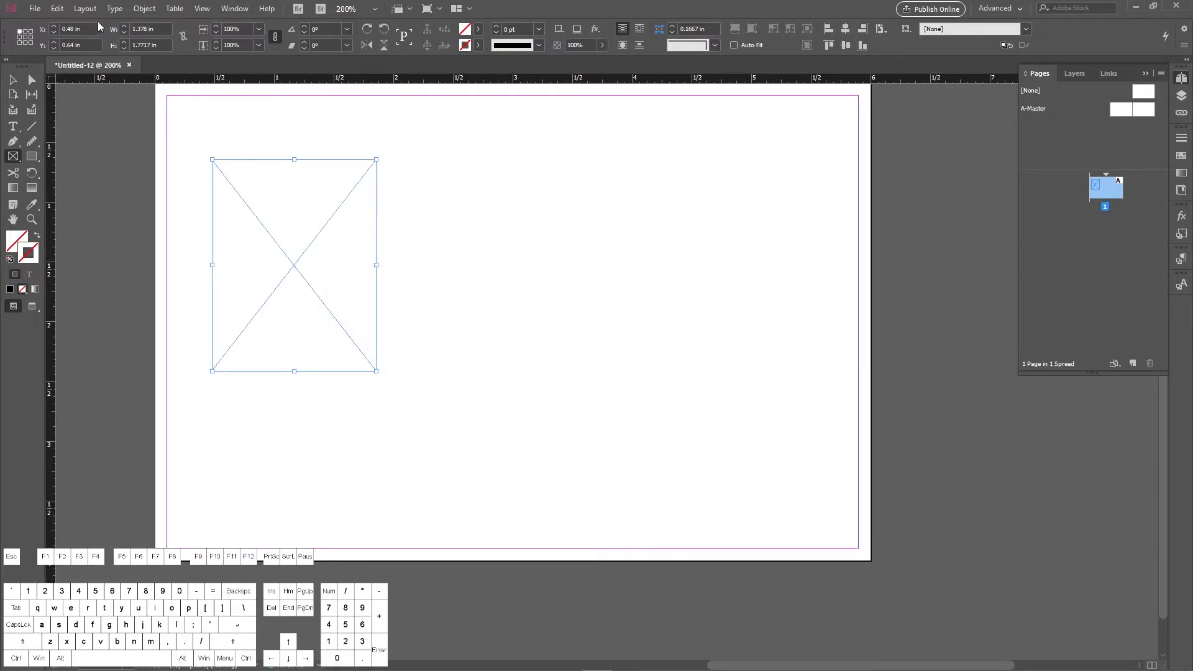
# Step: Move the picture frame to about X 0.55 in, Y 0.41 in, near the upper-left page margins
pyautogui.click(14, 80)
pyautogui.moveTo(344, 243)
pyautogui.mouseDown()
pyautogui.moveTo(341, 275)
pyautogui.moveTo(357, 244)
pyautogui.mouseUp()
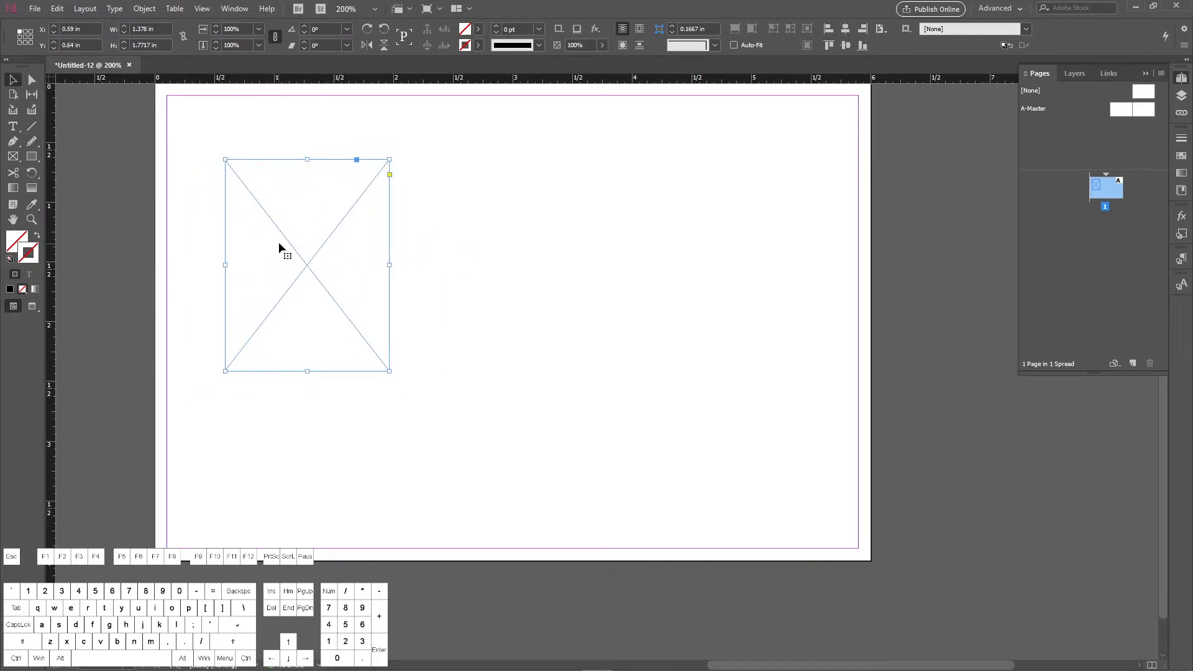
pyautogui.scroll(4, 307, 264)
pyautogui.scroll(-3, 307, 264)
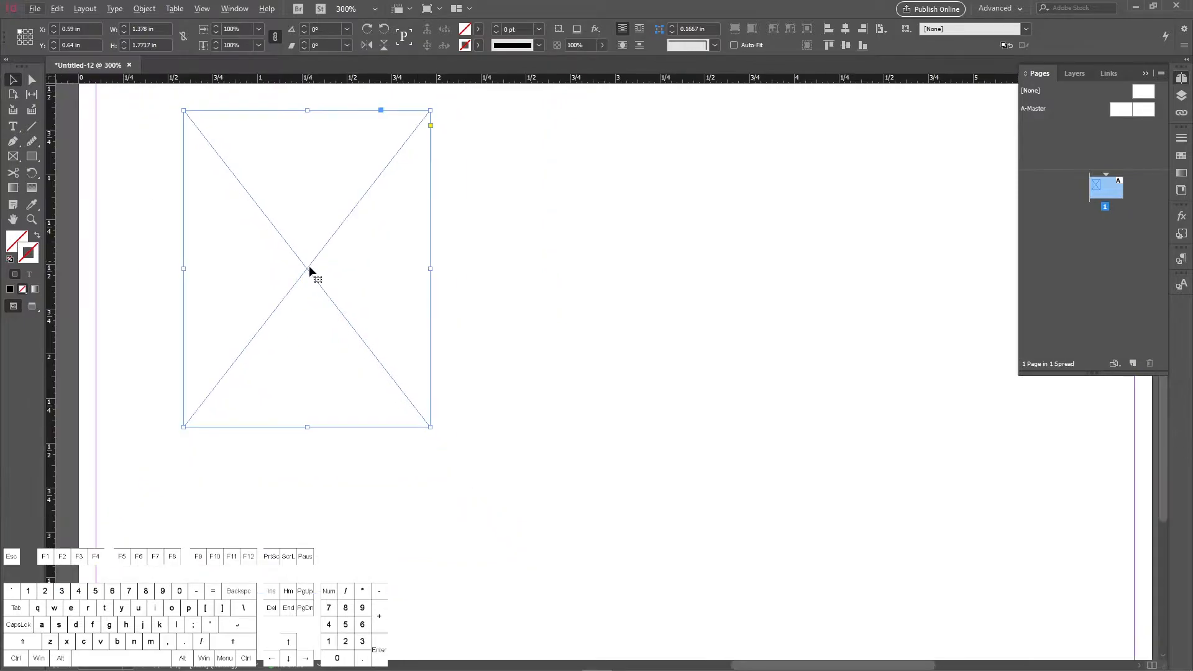
pyautogui.scroll(2, 309, 267)
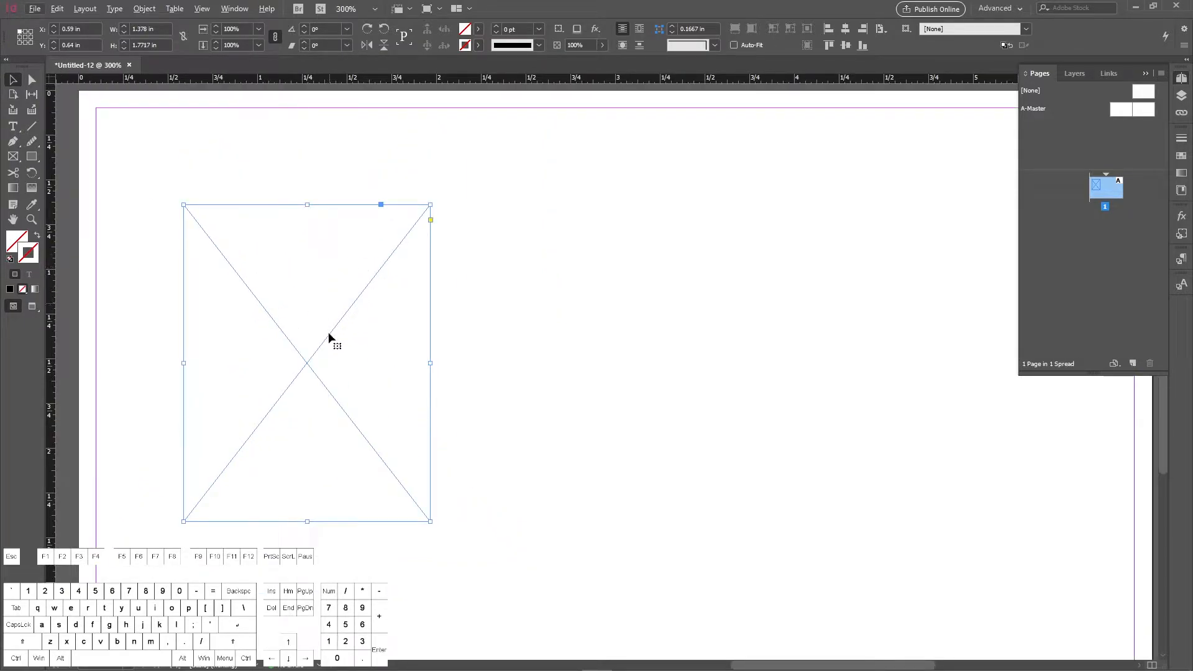
pyautogui.moveTo(317, 356); pyautogui.dragTo(315, 316)
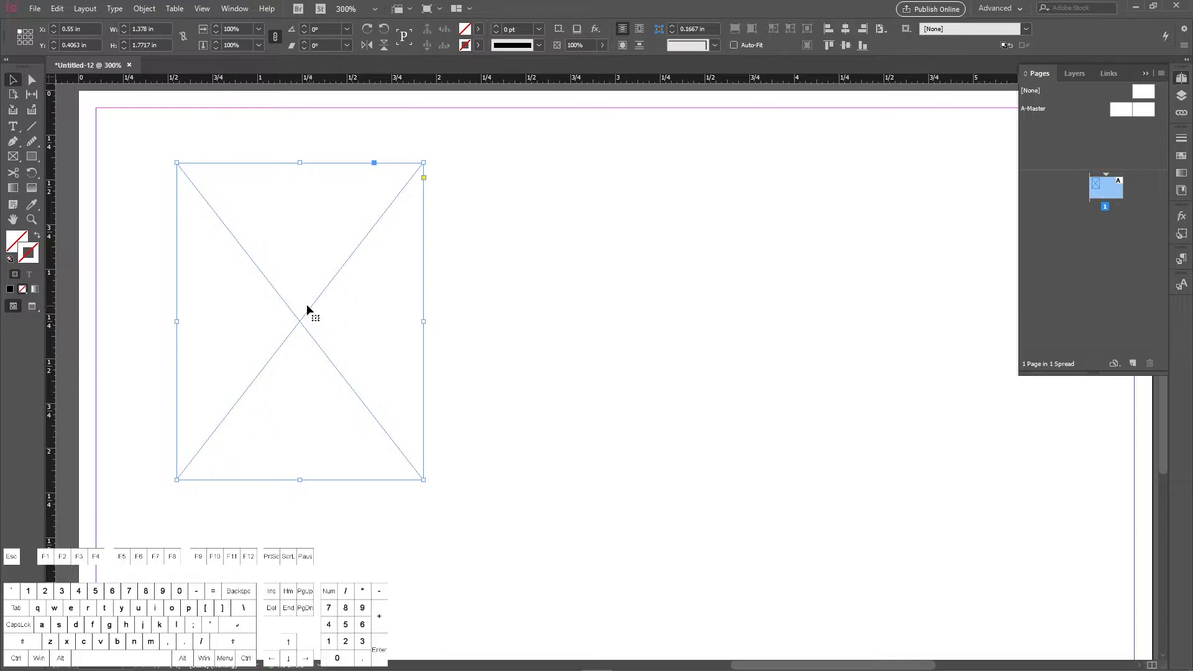
pyautogui.click(36, 10)
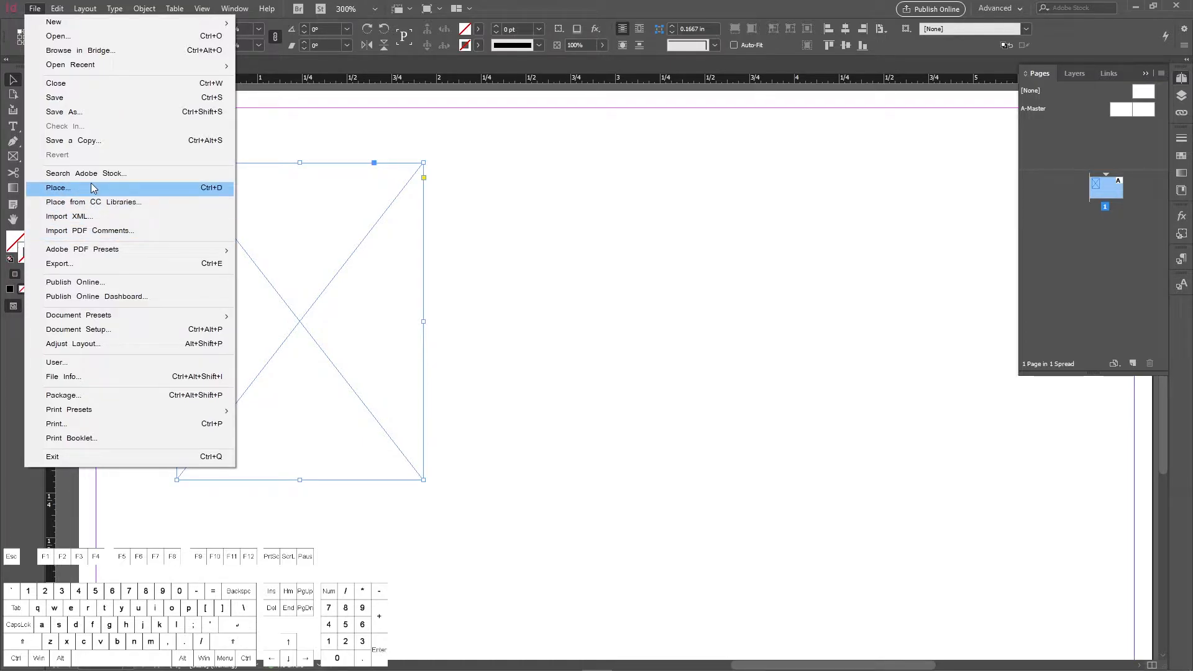
pyautogui.click(128, 186)
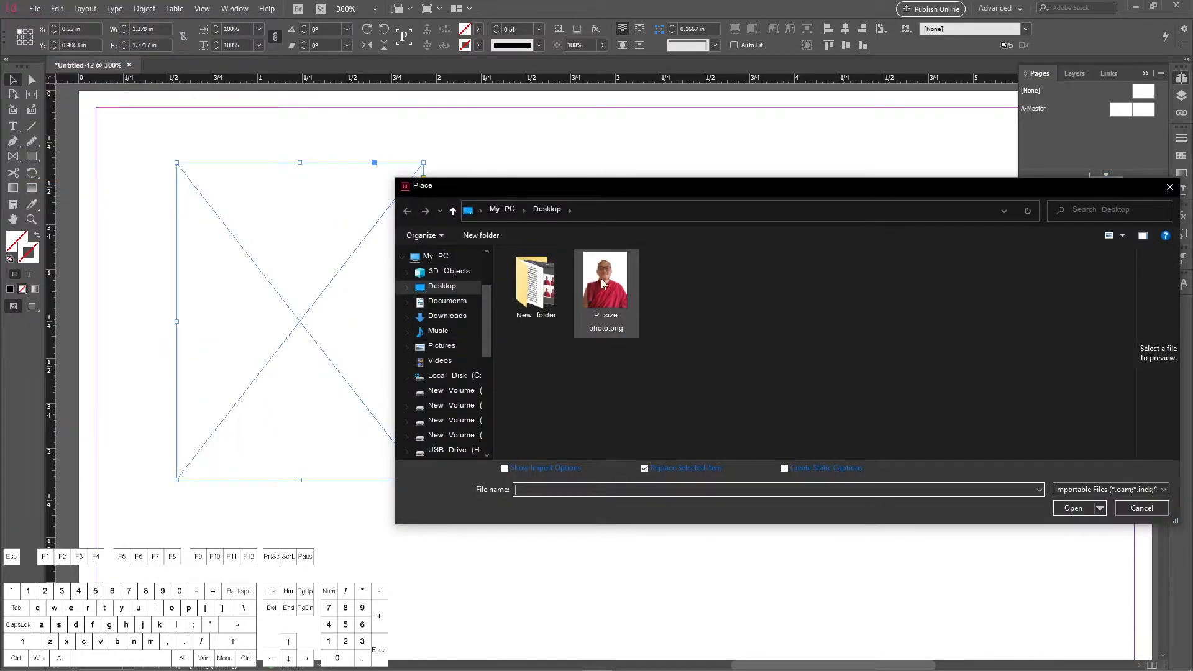
pyautogui.click(1142, 508)
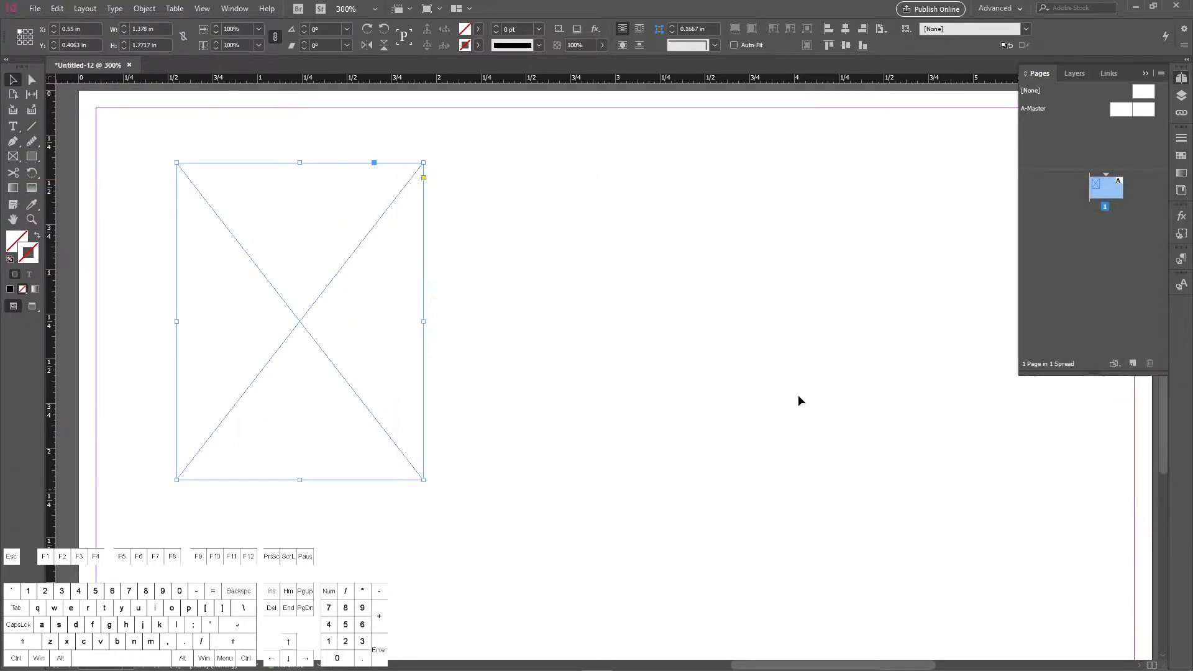
# Step: Switch to the desktop, view P size photo.png in the photo viewer, close it and return to InDesign
pyautogui.click(1136, 6)
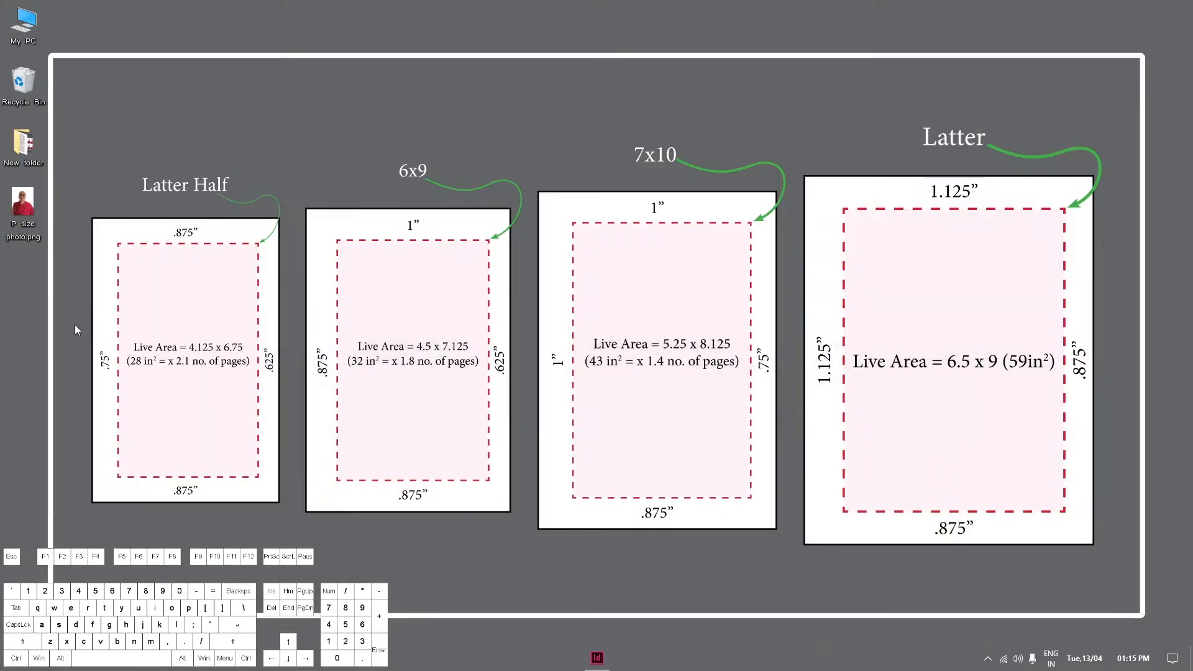
pyautogui.doubleClick(24, 212)
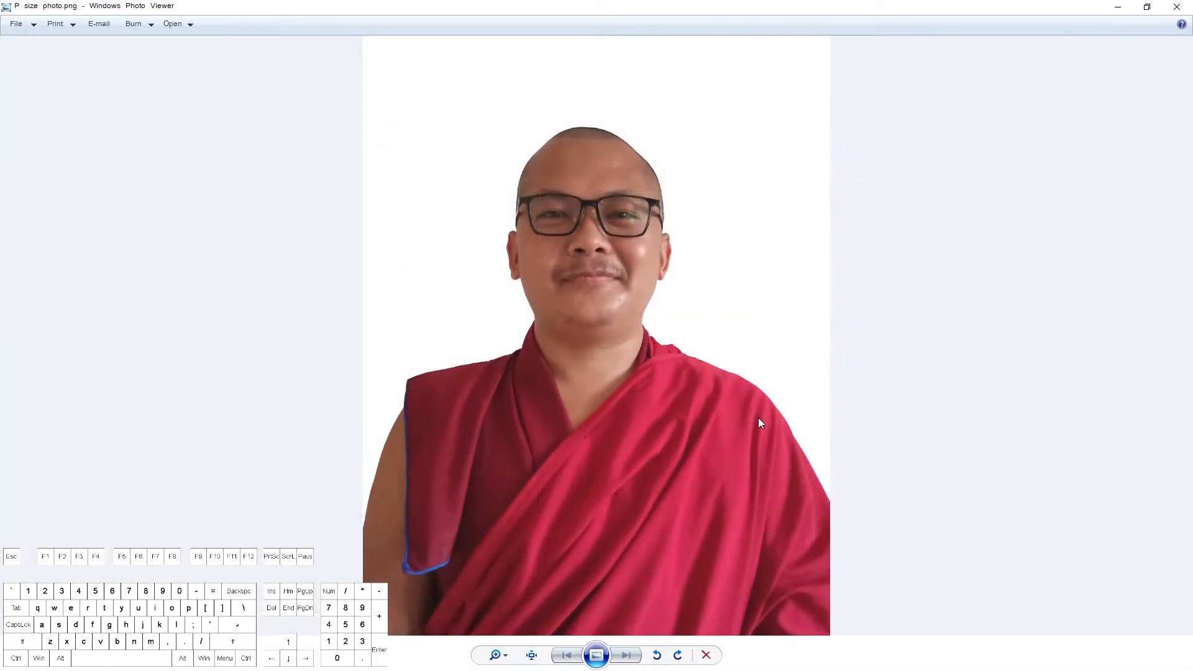
pyautogui.click(1181, 6)
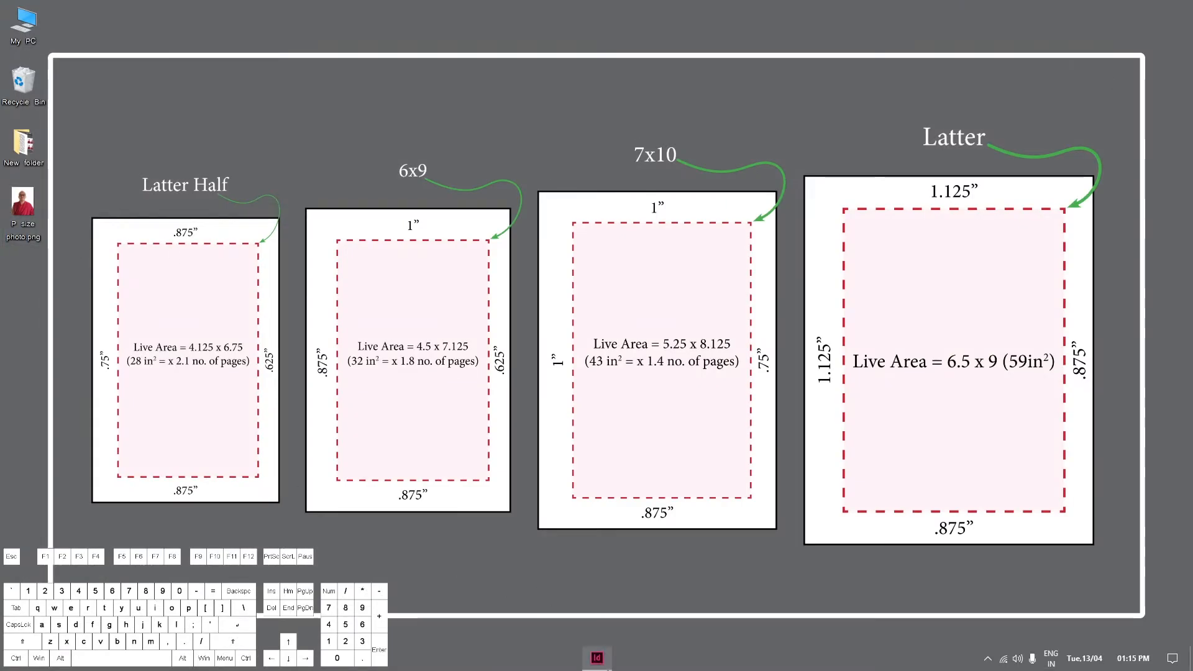
pyautogui.click(597, 658)
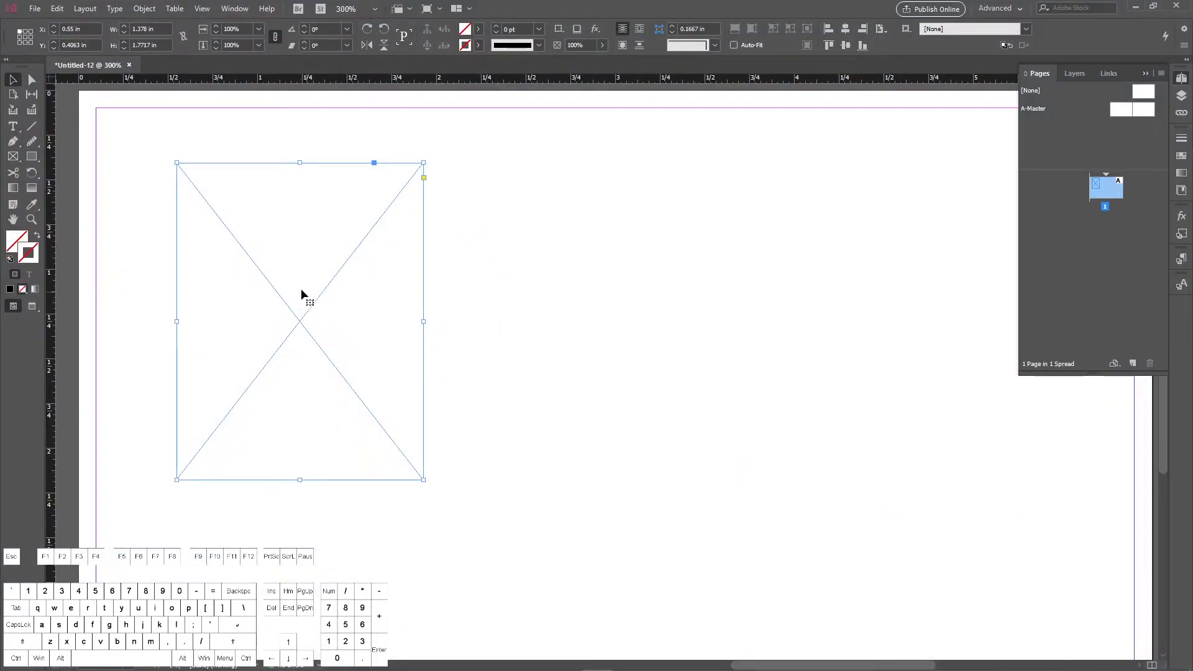
# Step: Place P size photo.png from the Desktop folder into the selected picture frame
pyautogui.click(34, 9)
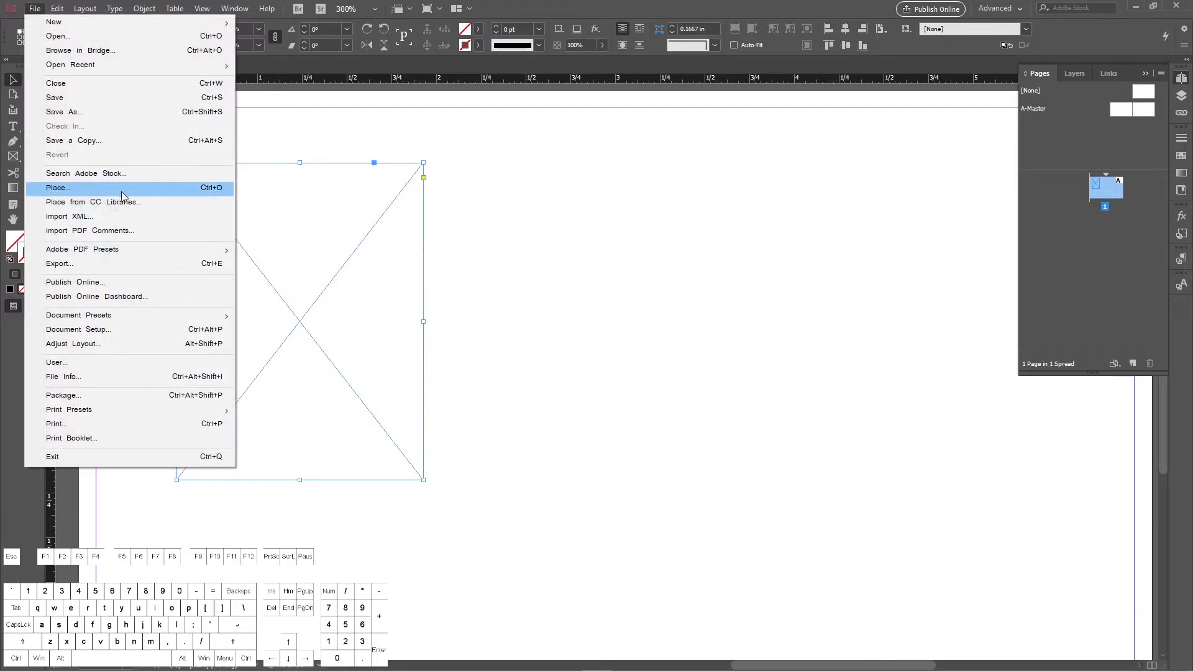
pyautogui.click(99, 186)
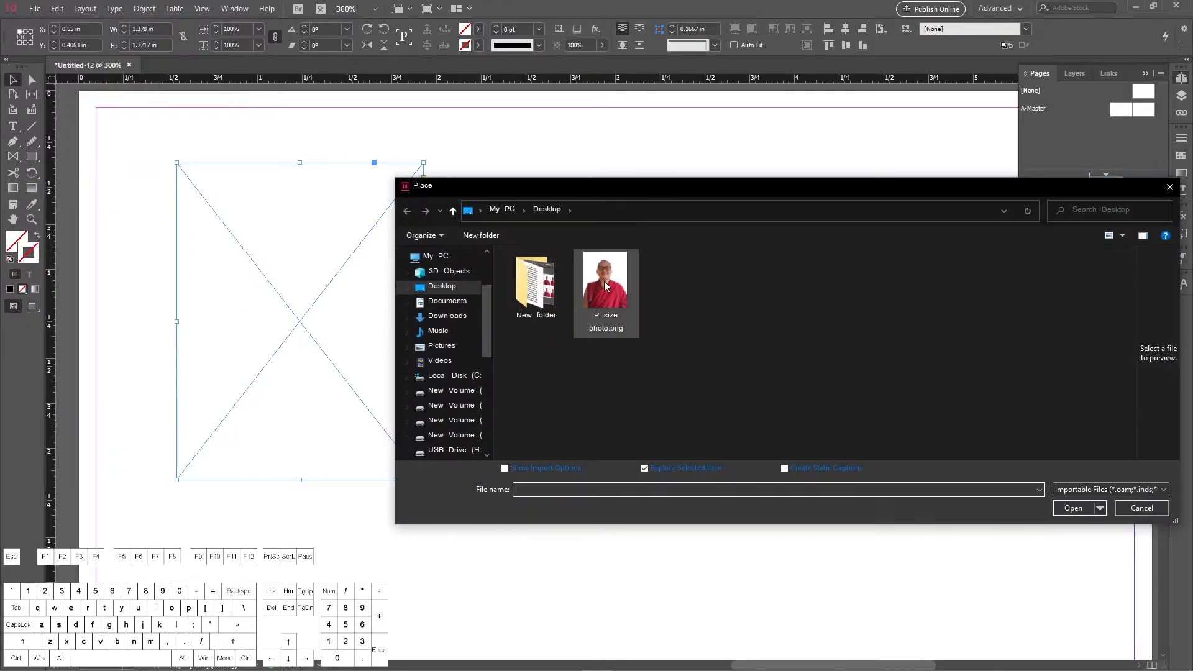
pyautogui.click(606, 283)
pyautogui.click(1079, 513)
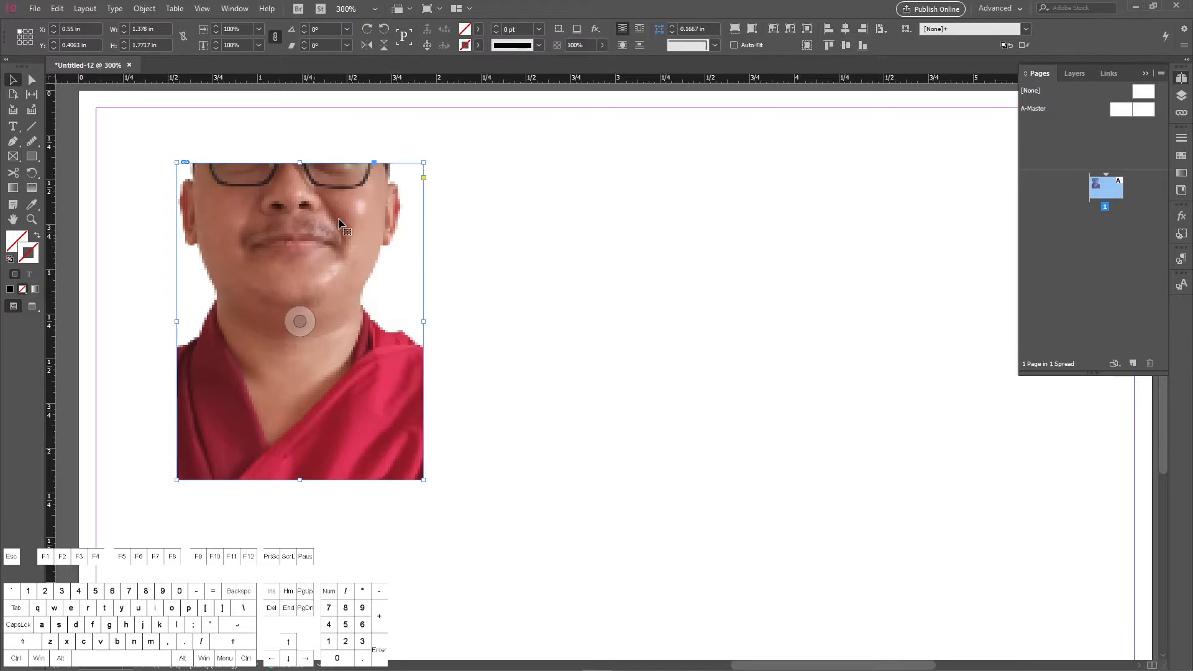
# Step: Scale the photo inside its frame down to about 47%, roughly centred on the frame
pyautogui.click(298, 322)
pyautogui.scroll(-2, 298, 322)
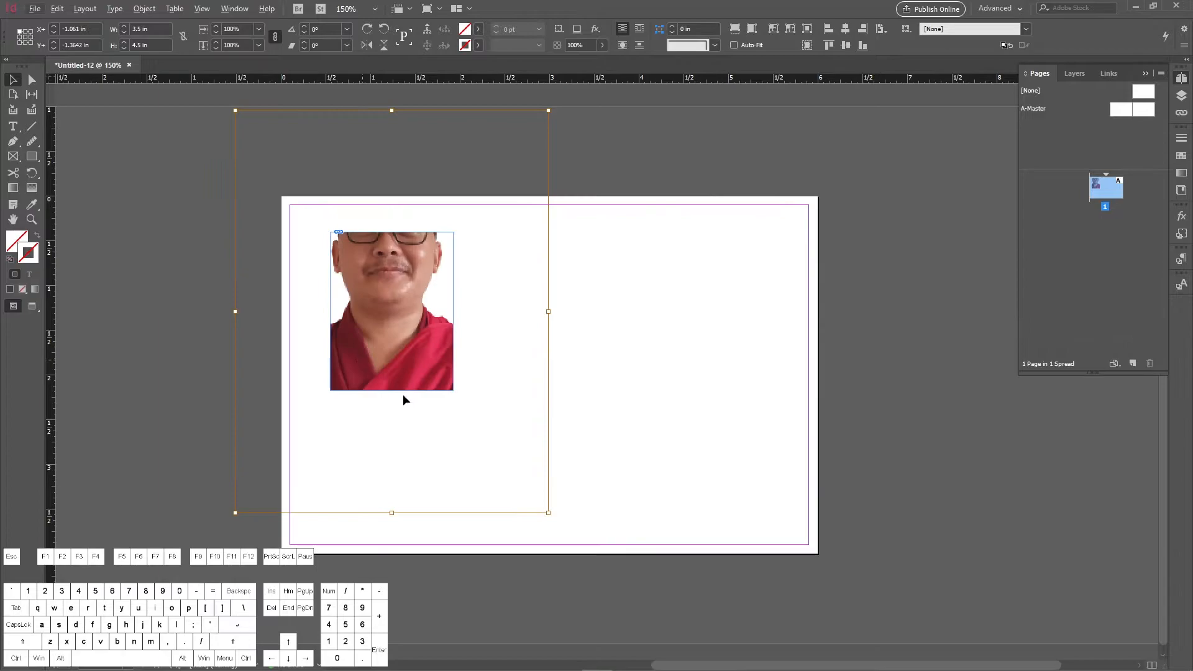
pyautogui.moveTo(547, 511); pyautogui.dragTo(466, 404)
pyautogui.scroll(1, 393, 307)
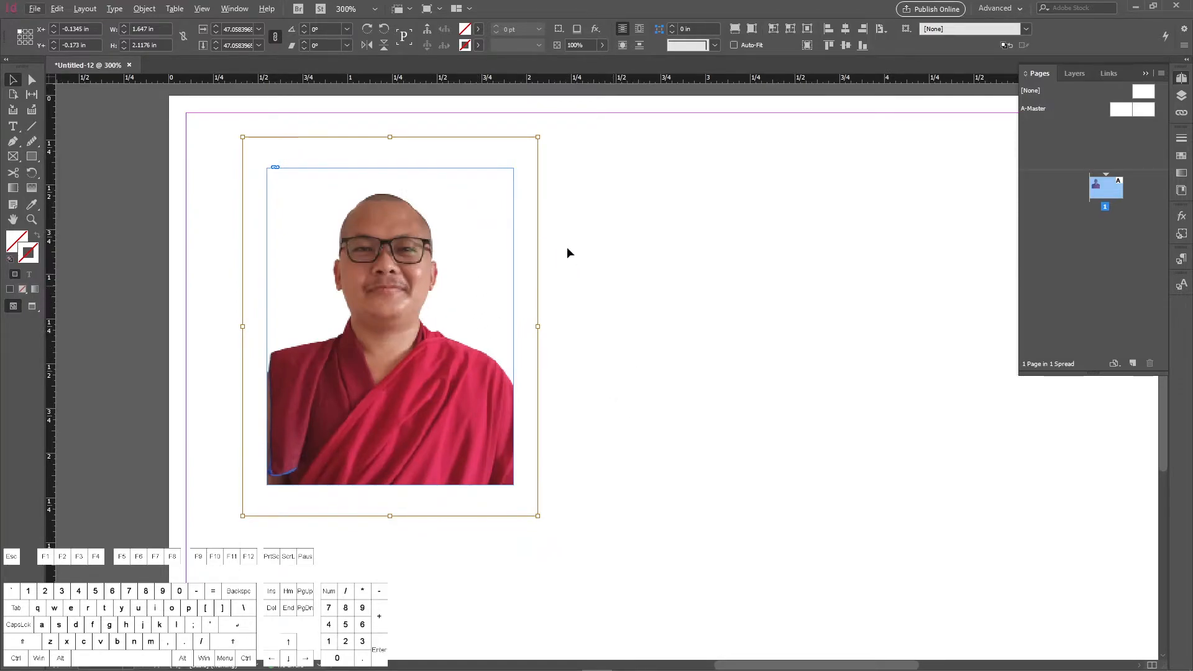
# Step: Fit the photo to its frame with the Fill Frame Proportionally option
pyautogui.click(501, 222)
pyautogui.rightClick(500, 216)
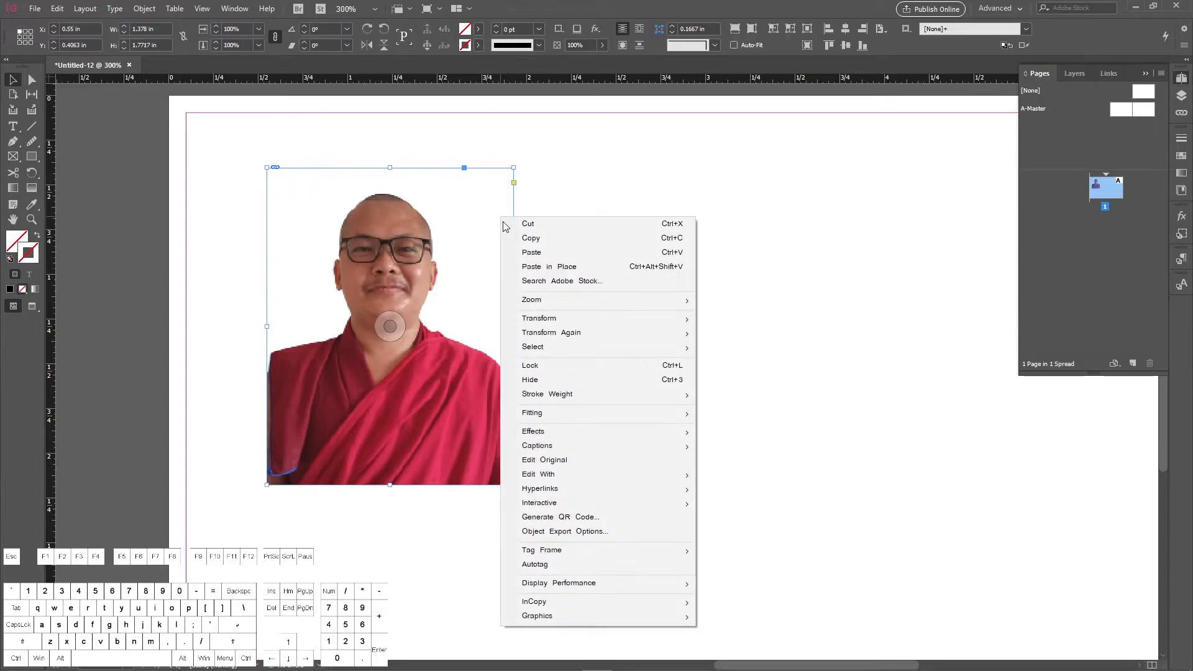
pyautogui.moveTo(550, 412)
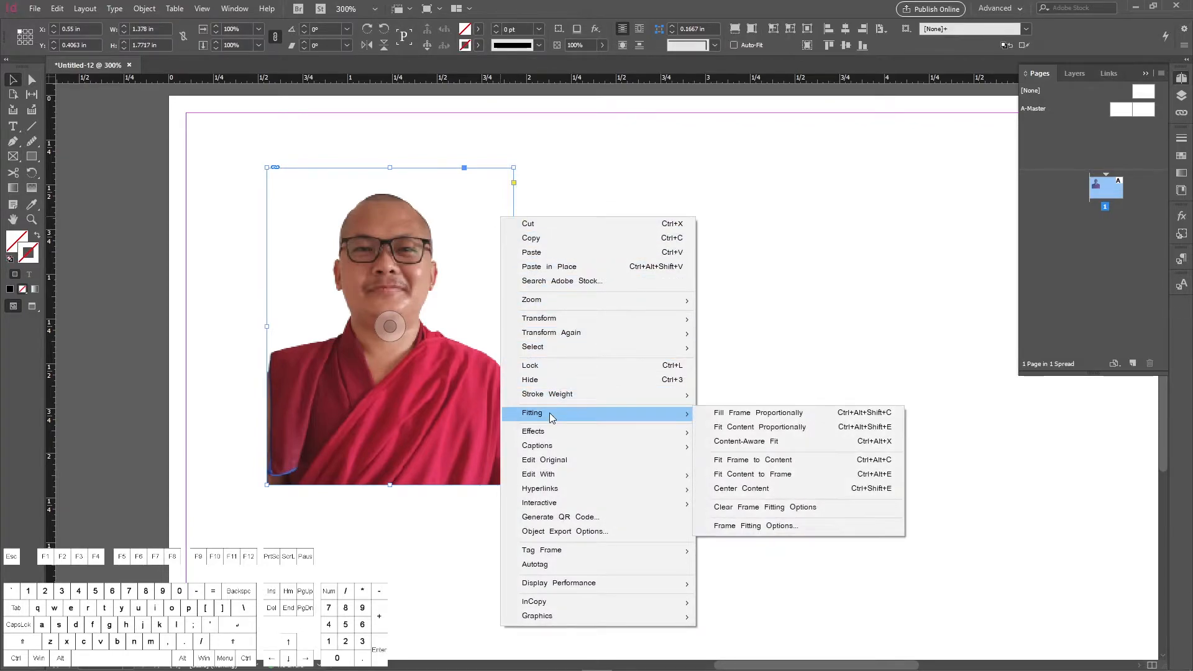
pyautogui.click(765, 416)
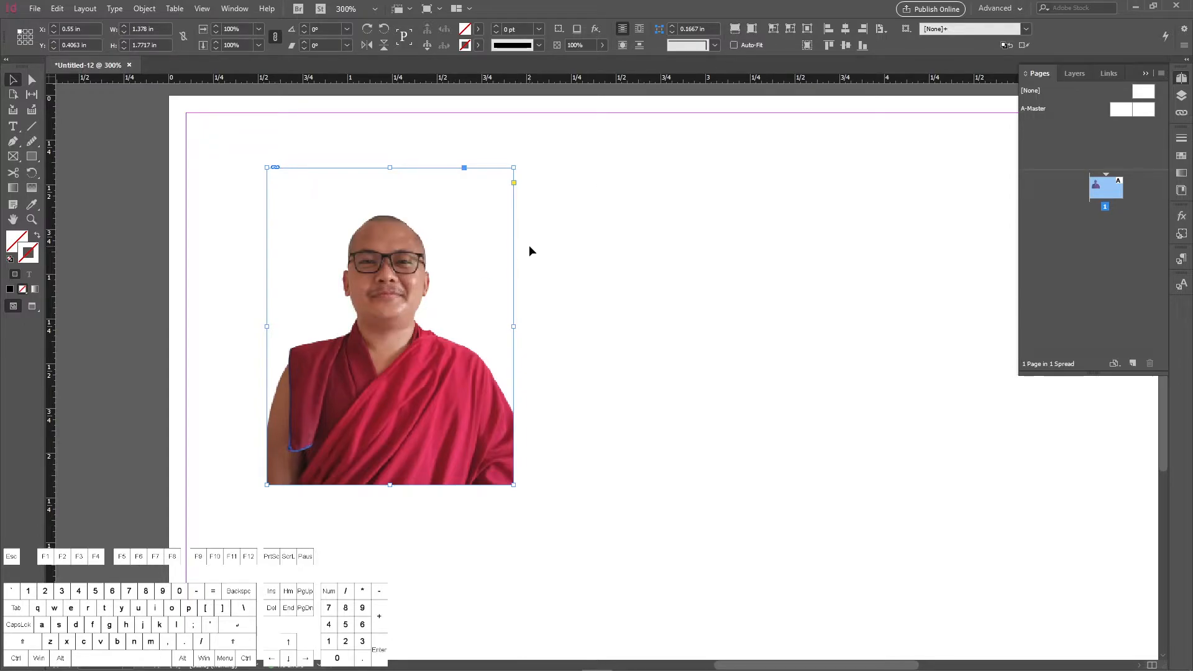
# Step: Set the photo's display performance to High Quality Display and inspect its edges up close
pyautogui.scroll(4, 421, 333)
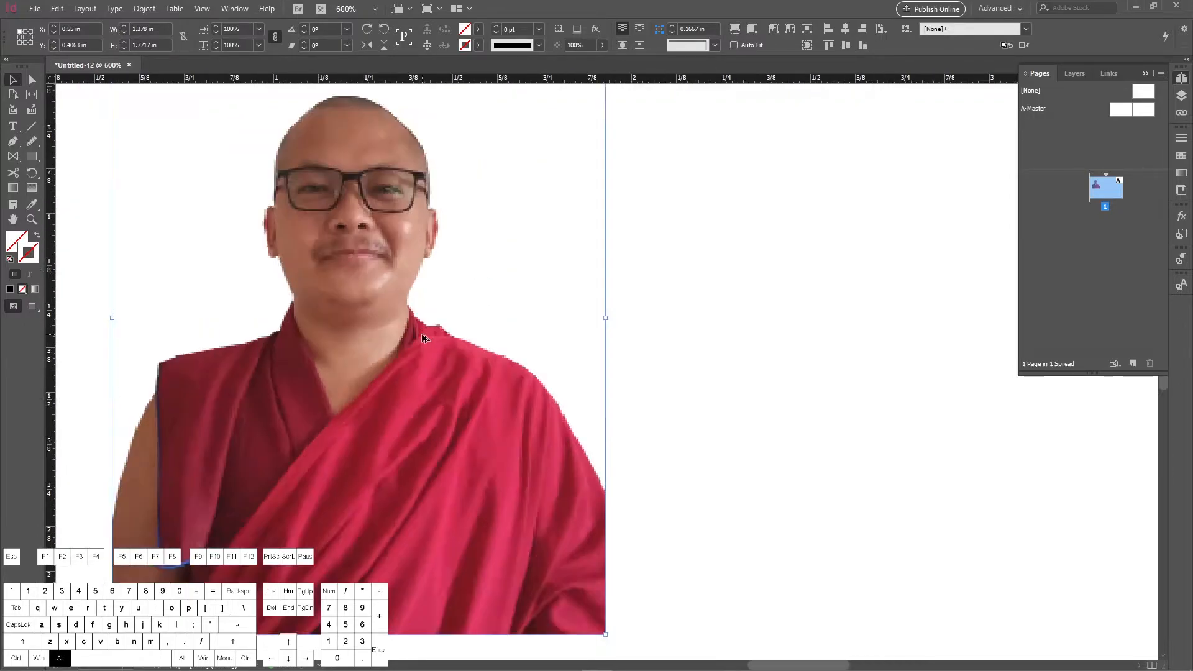
pyautogui.scroll(-2, 422, 333)
pyautogui.rightClick(552, 260)
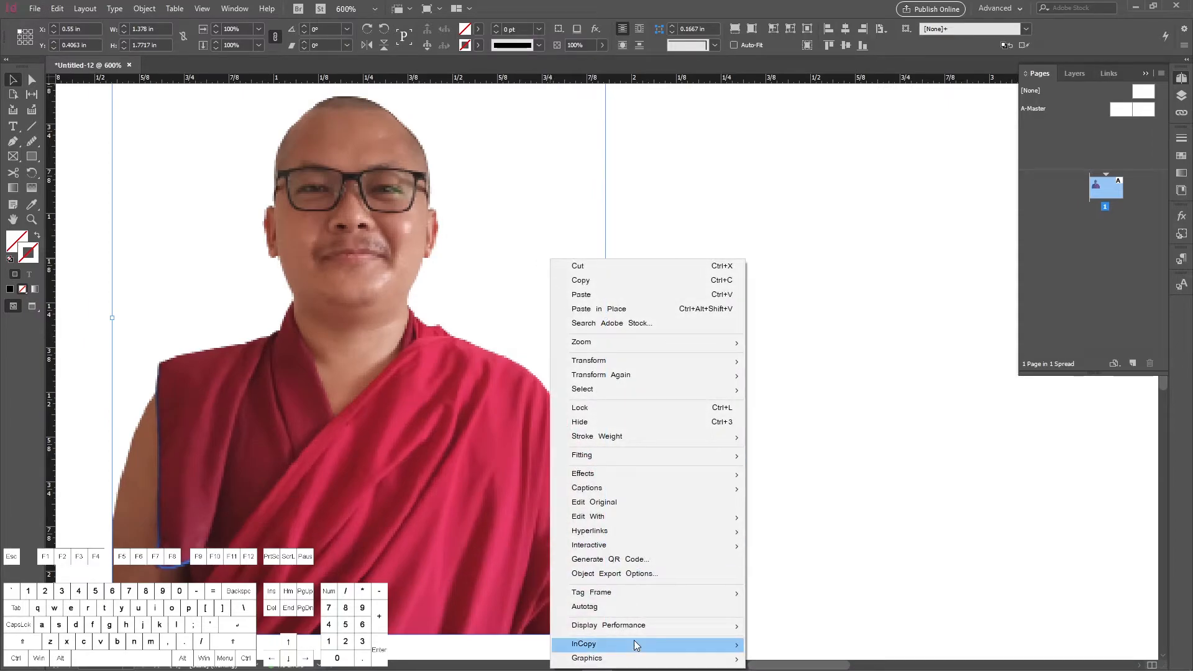
pyautogui.moveTo(640, 625)
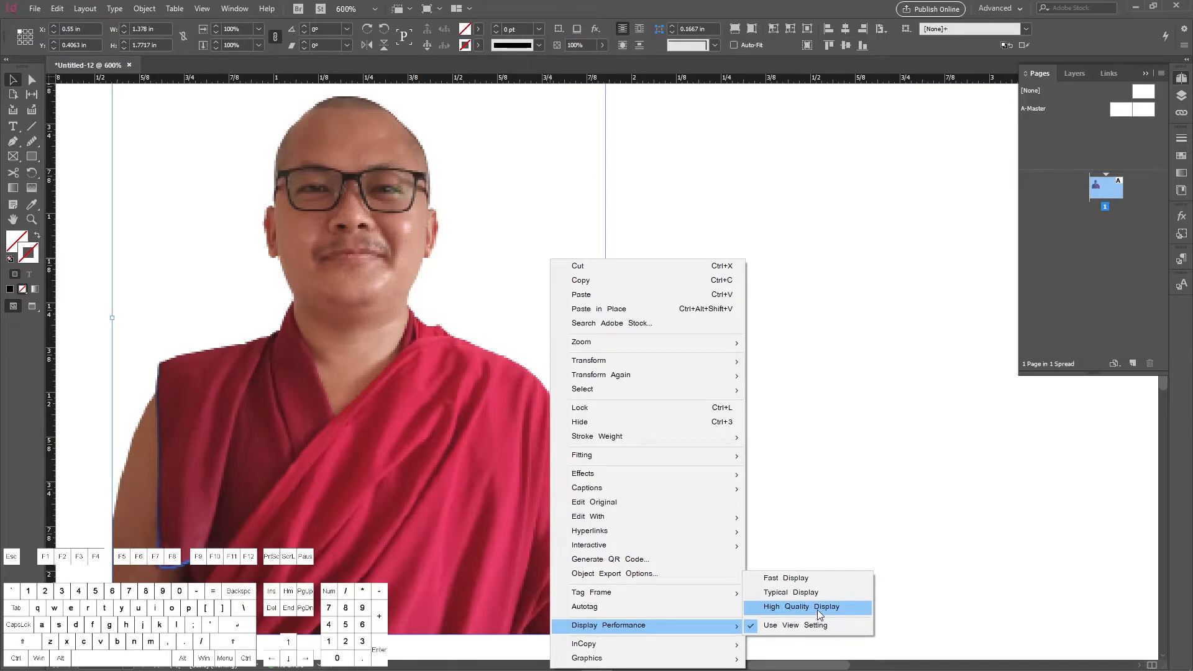
pyautogui.click(818, 608)
pyautogui.scroll(4, 446, 340)
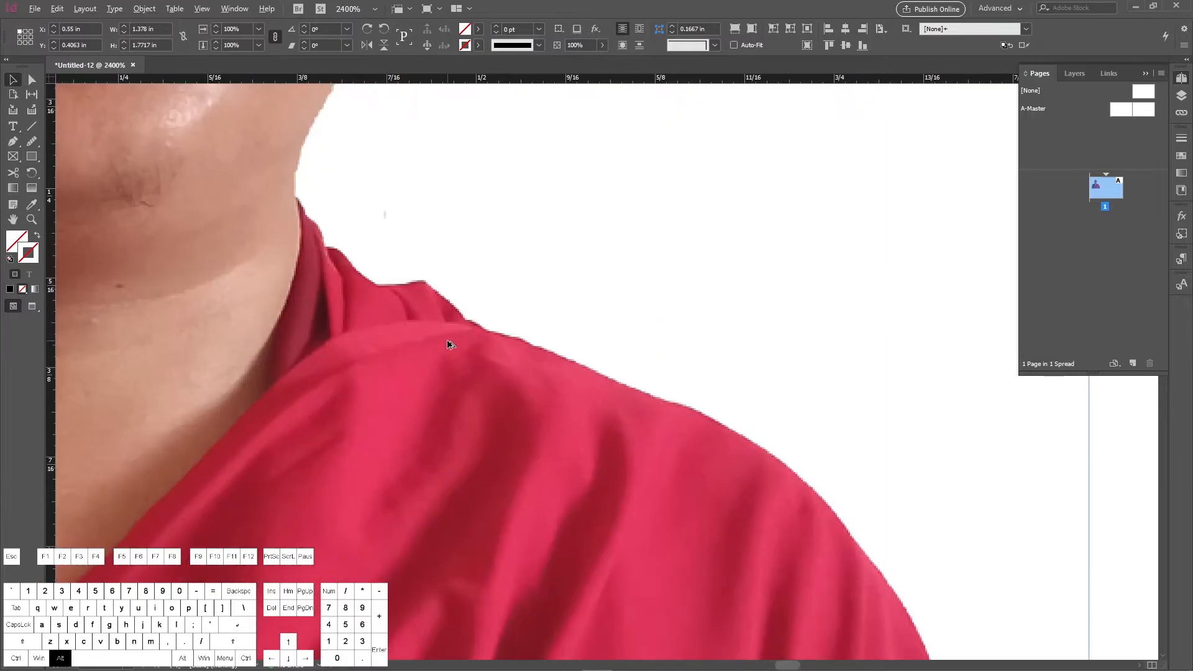
pyautogui.scroll(-4, 447, 340)
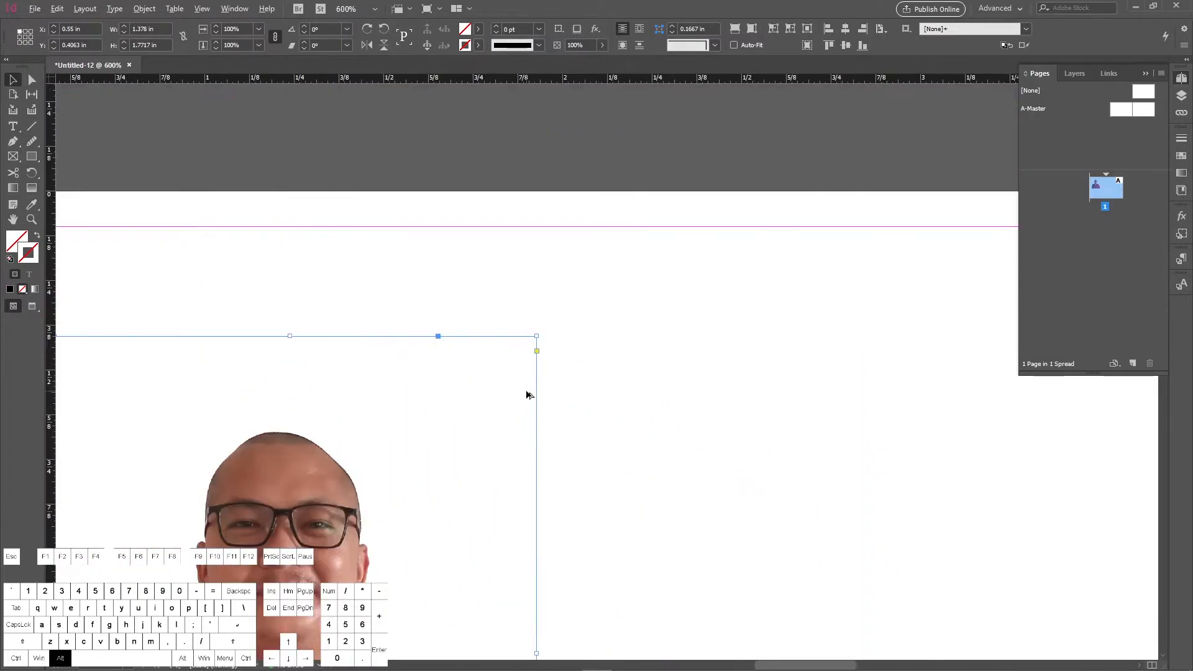
# Step: Give the photo's frame a 0.75 pt stroke
pyautogui.scroll(1, 529, 395)
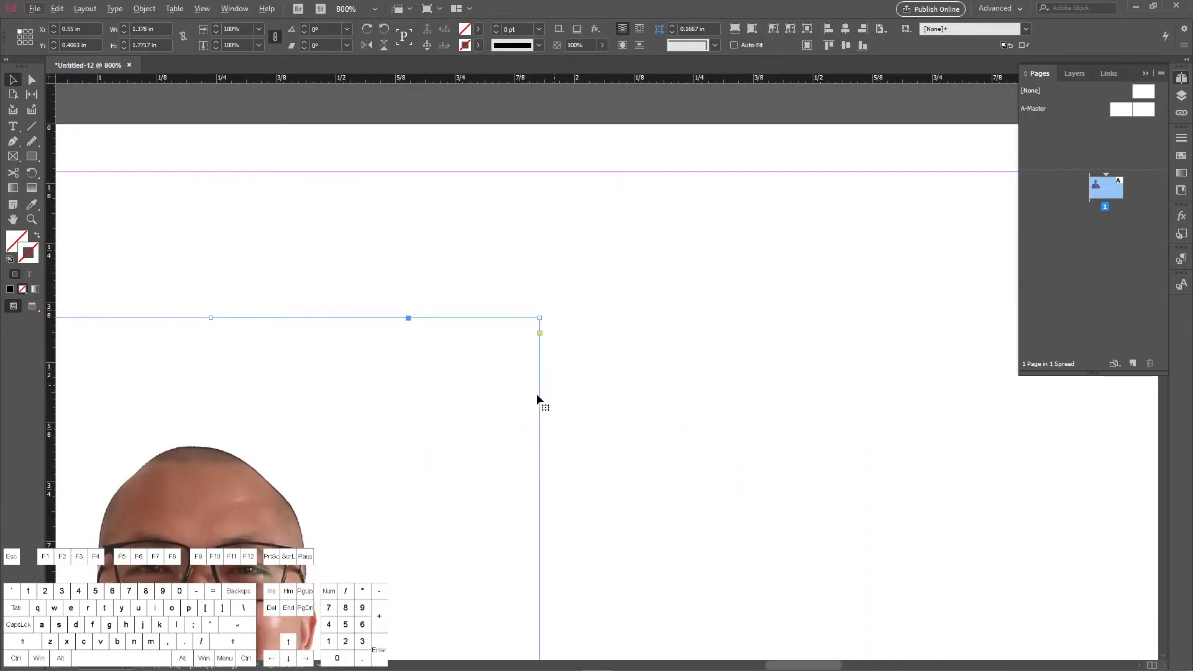
pyautogui.scroll(3, 541, 398)
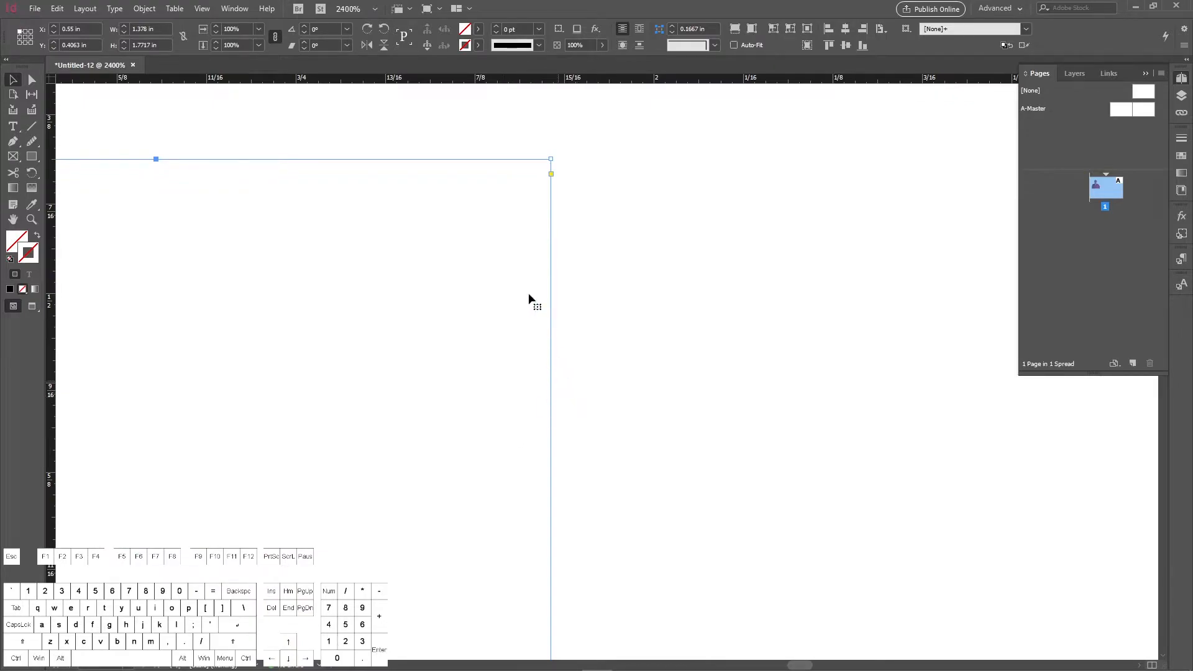
pyautogui.click(541, 30)
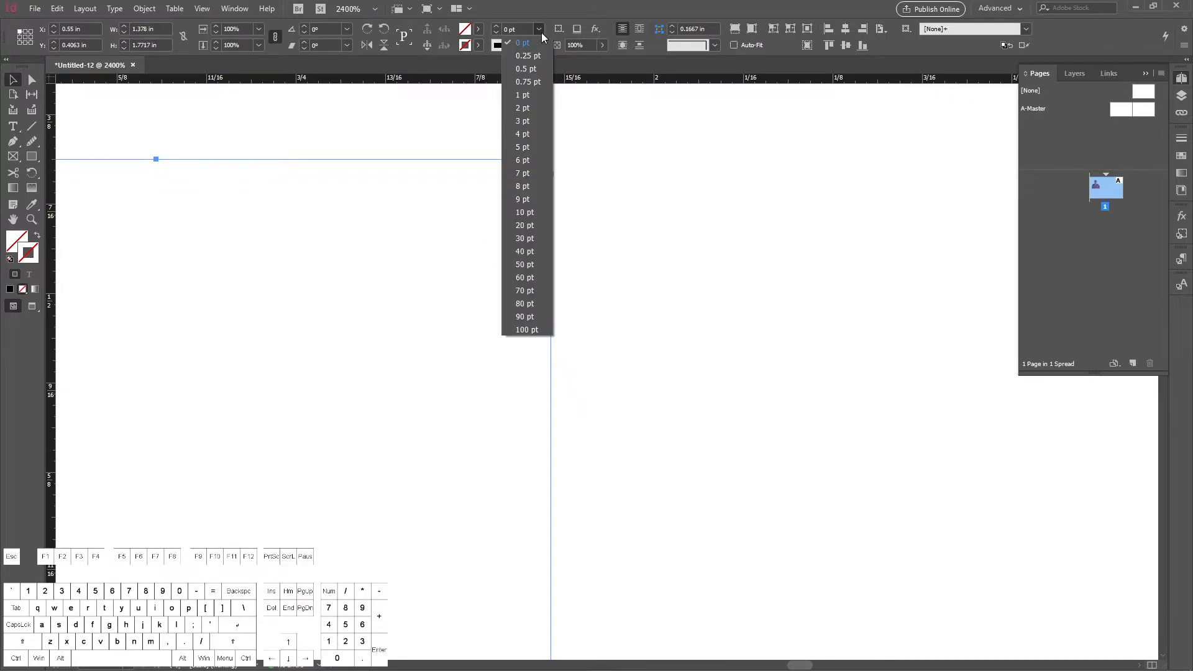
pyautogui.click(529, 84)
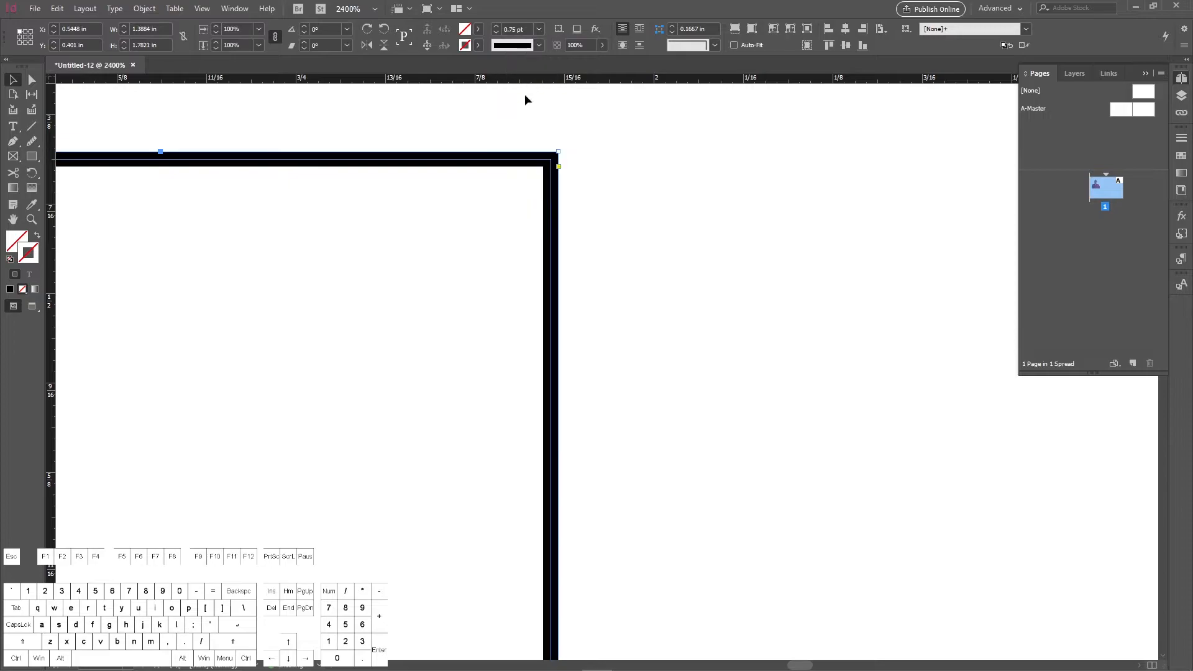
pyautogui.scroll(-3, 526, 308)
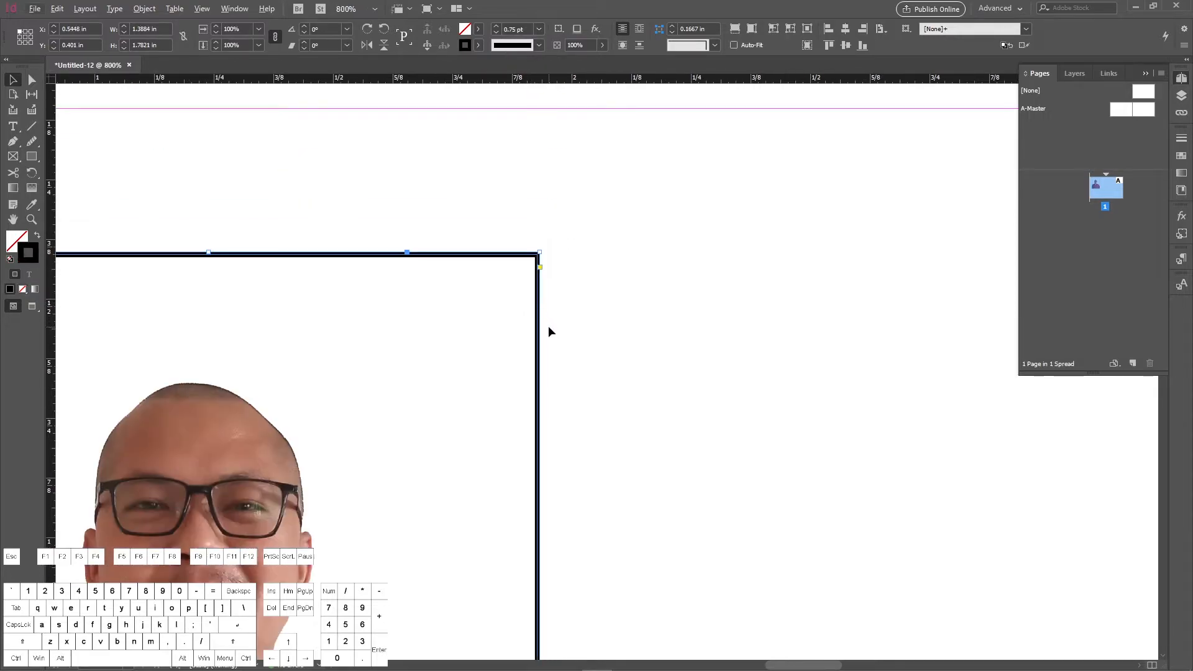
pyautogui.scroll(3, 538, 385)
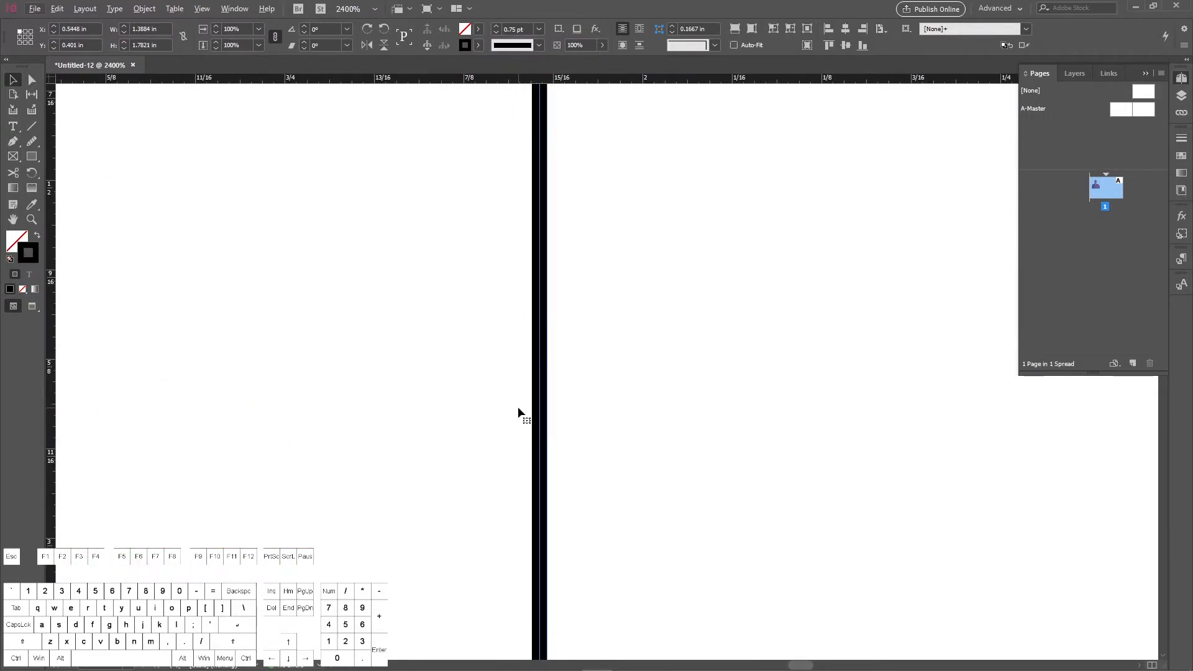
# Step: Change the frame's stroke colour from black to a dark blue swatch
pyautogui.click(478, 45)
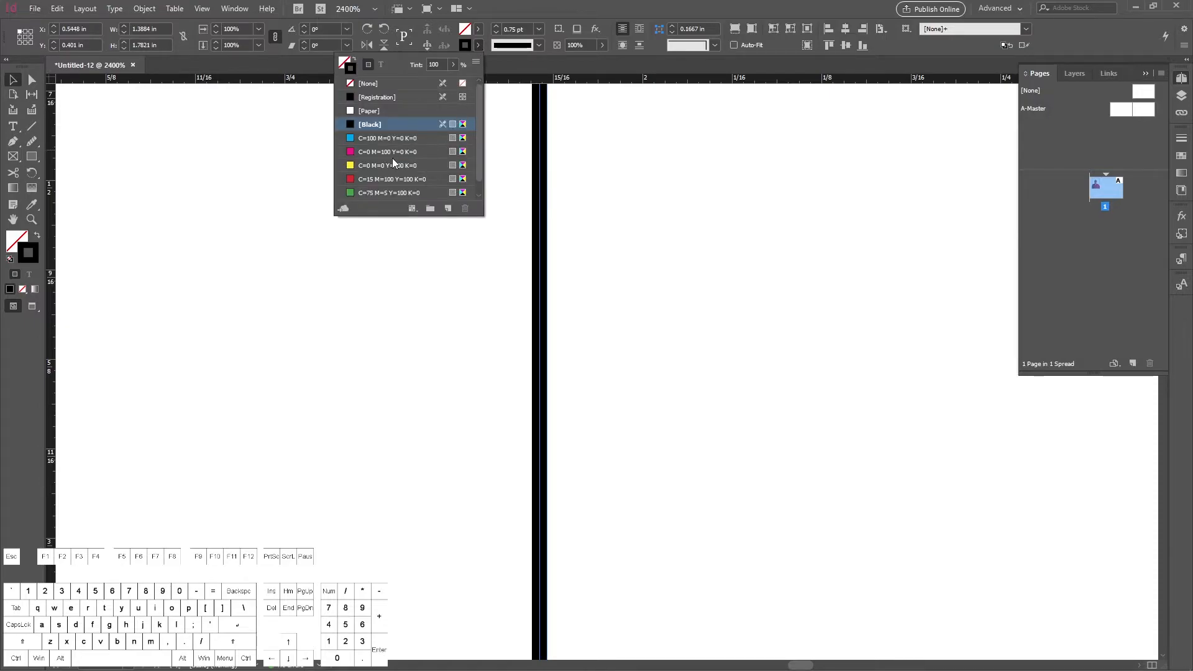
pyautogui.scroll(-1, 374, 191)
pyautogui.click(361, 189)
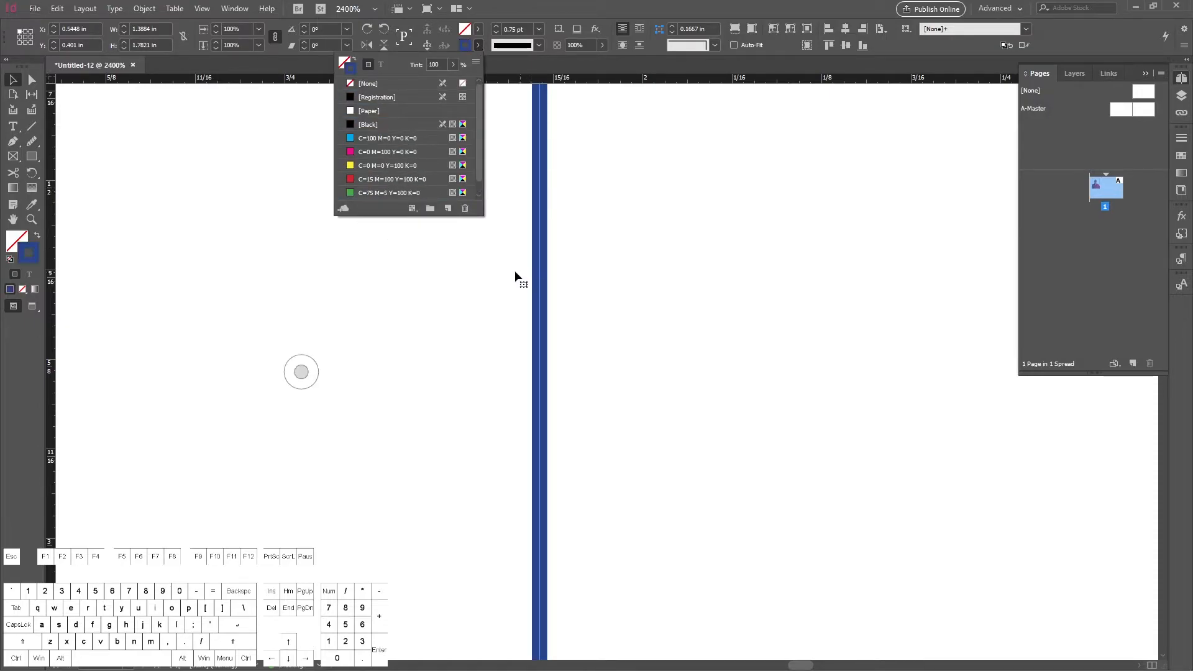
pyautogui.click(571, 302)
pyautogui.moveTo(607, 299); pyautogui.dragTo(471, 340)
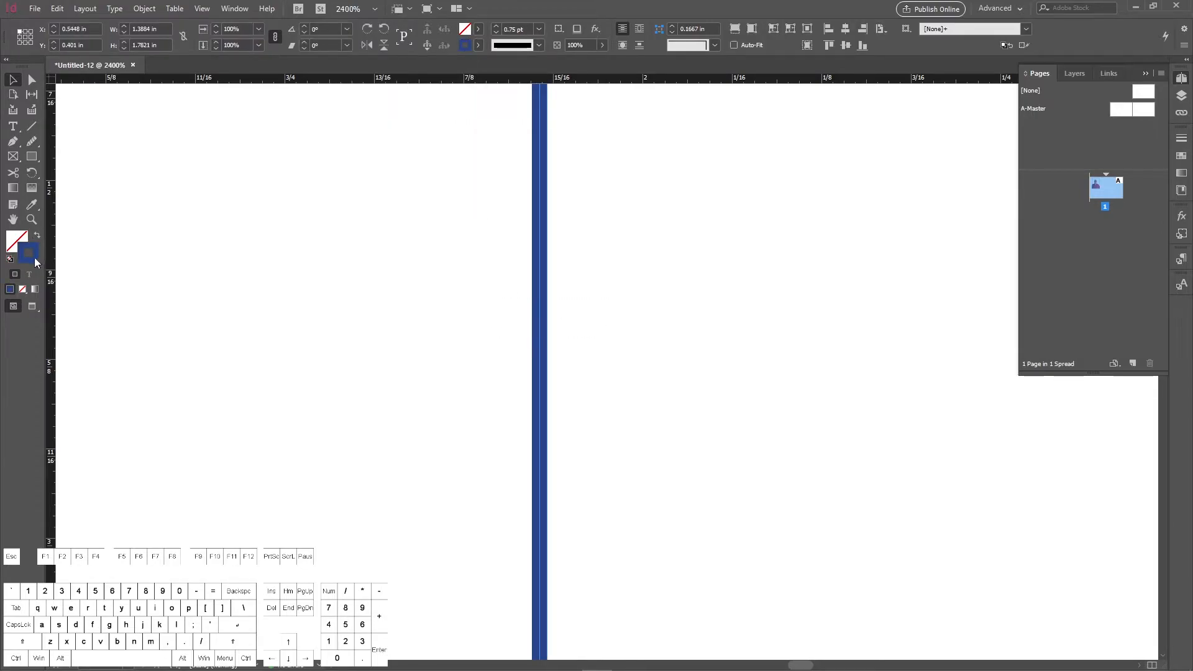
# Step: Set the frame's stroke to a brighter custom blue with RGB values 36, 32, 240
pyautogui.doubleClick(35, 257)
pyautogui.moveTo(568, 403); pyautogui.dragTo(582, 408)
pyautogui.click(727, 257)
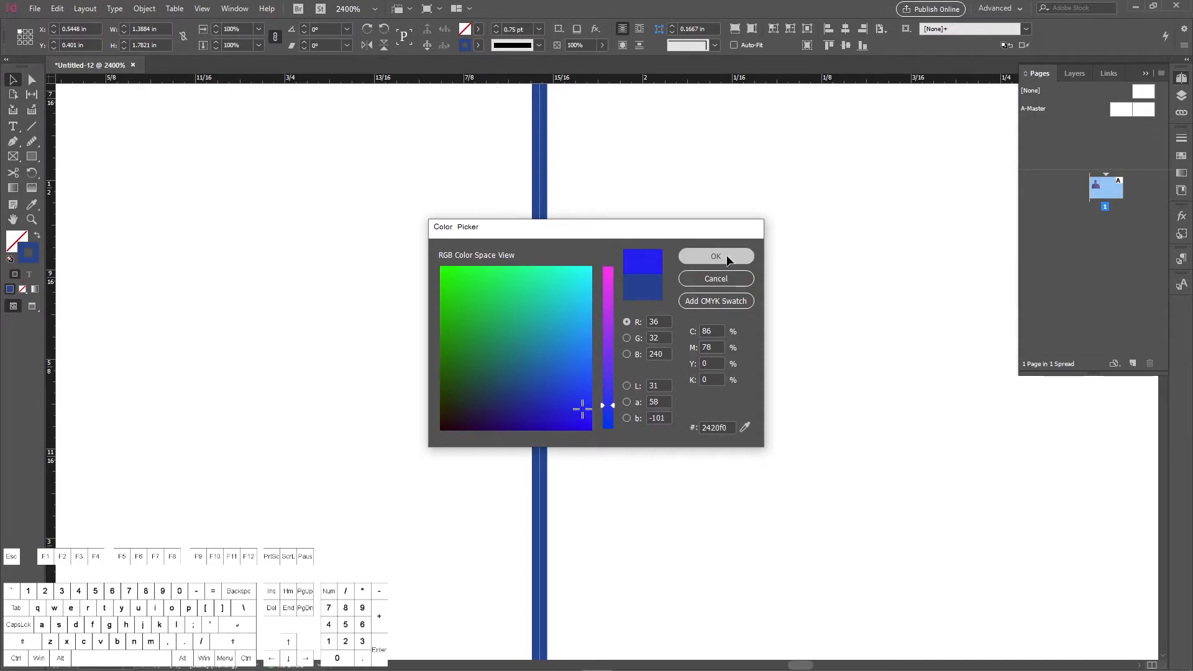
pyautogui.scroll(-4, 593, 346)
pyautogui.hscroll(3, 593, 345)
pyautogui.scroll(-2, 593, 346)
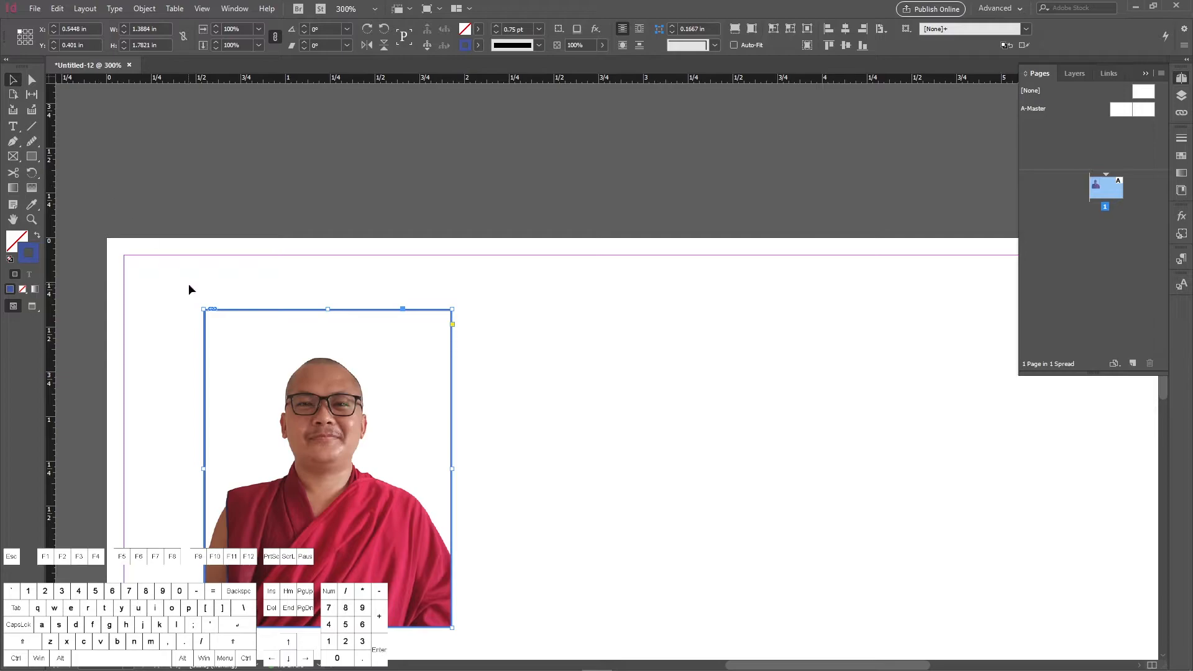
pyautogui.moveTo(159, 293); pyautogui.dragTo(301, 422)
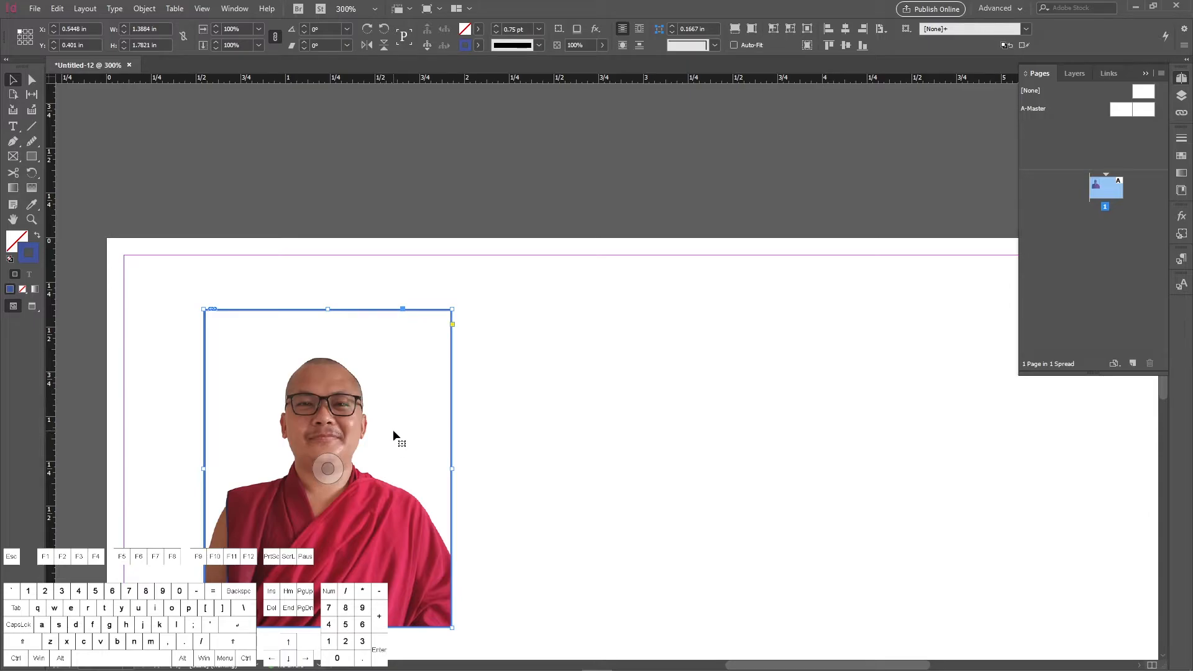
# Step: Duplicate the framed photo three times across the page to form a rough row of four
pyautogui.hotkey('ctrl', '-')
pyautogui.hotkey('ctrl', '-')
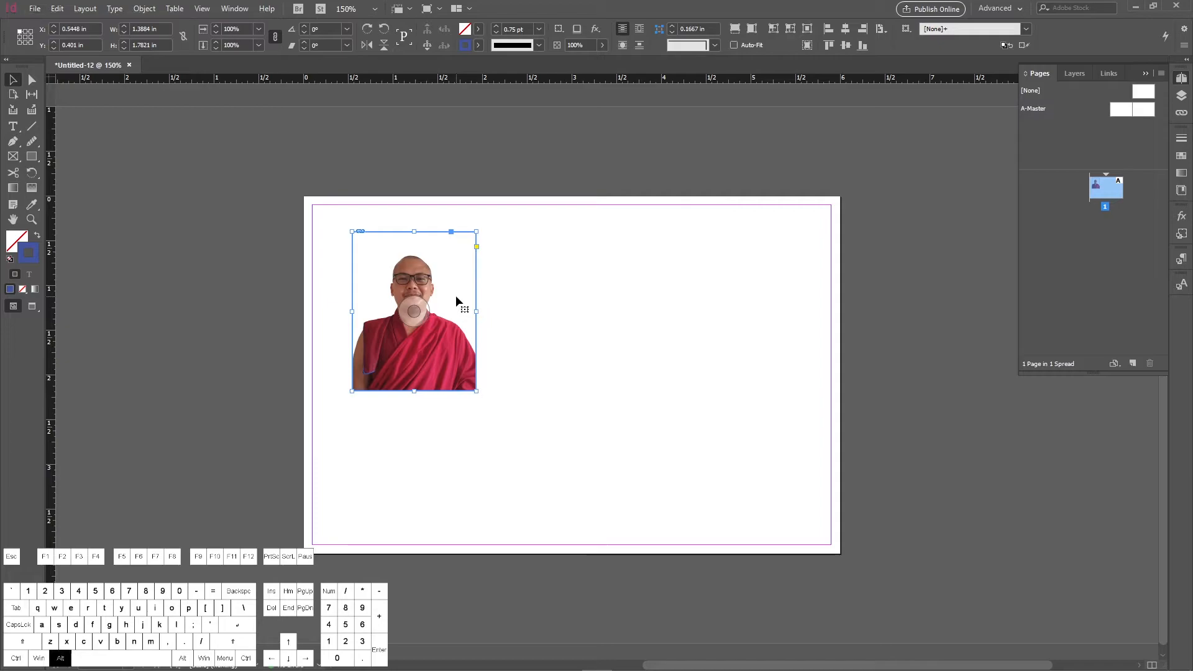
pyautogui.moveTo(456, 297); pyautogui.dragTo(642, 319)
pyautogui.moveTo(639, 338); pyautogui.dragTo(730, 343)
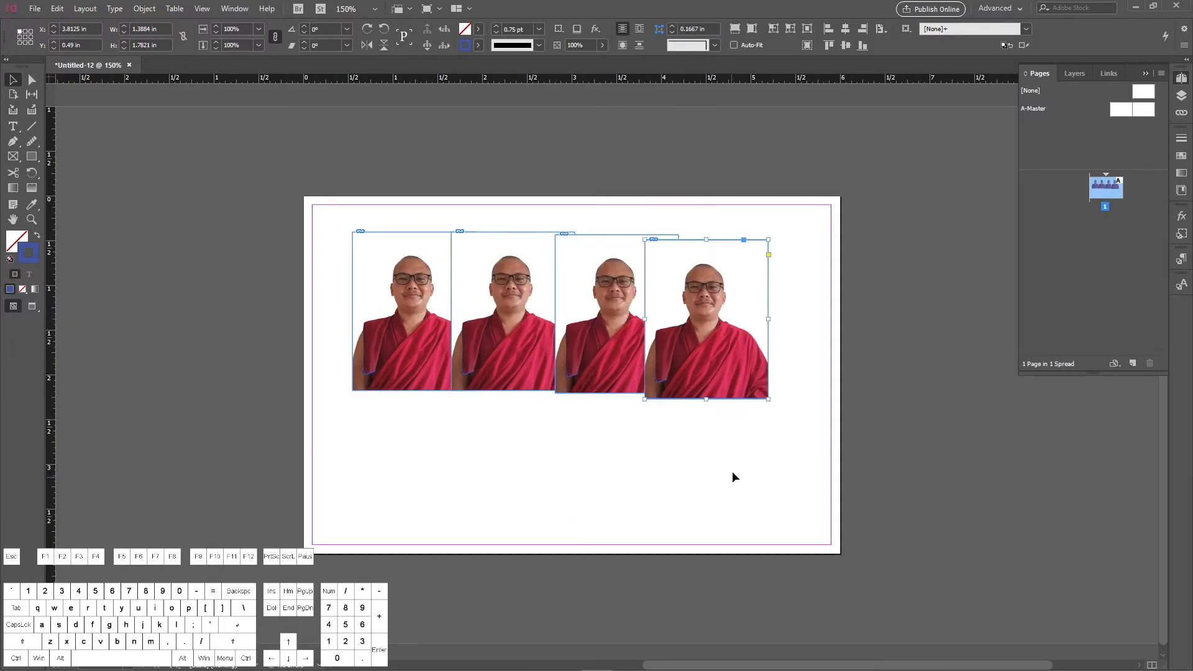
# Step: Select all four photo frames and display the Align options clear of the page
pyautogui.moveTo(709, 496); pyautogui.dragTo(343, 234)
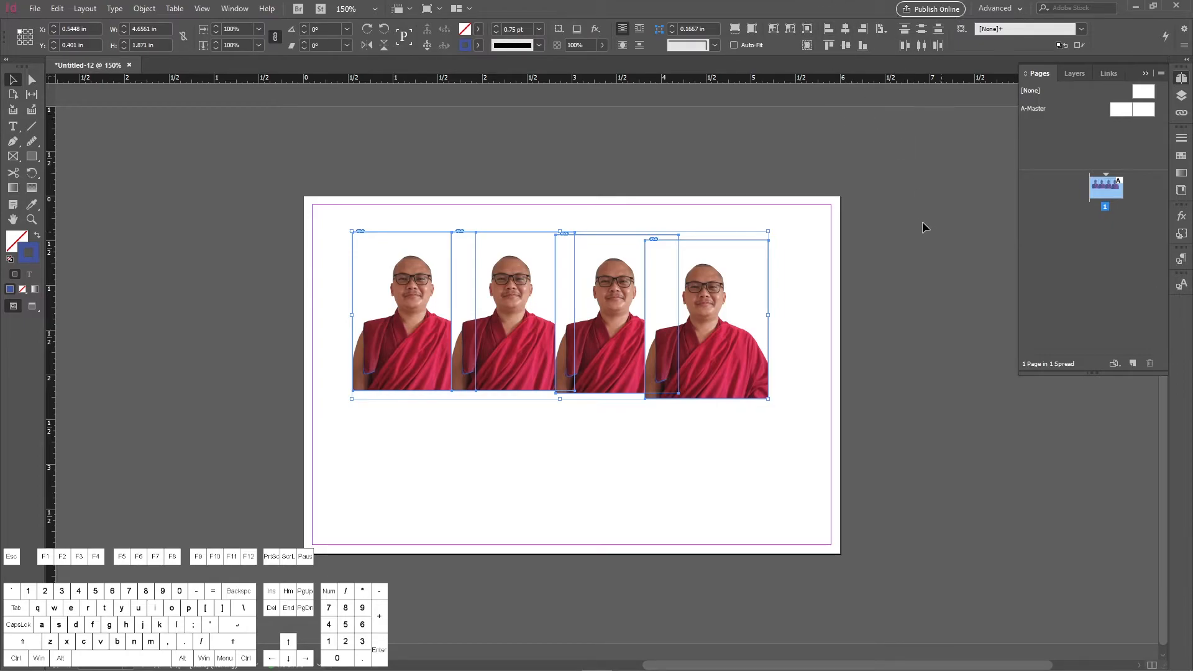
pyautogui.click(231, 9)
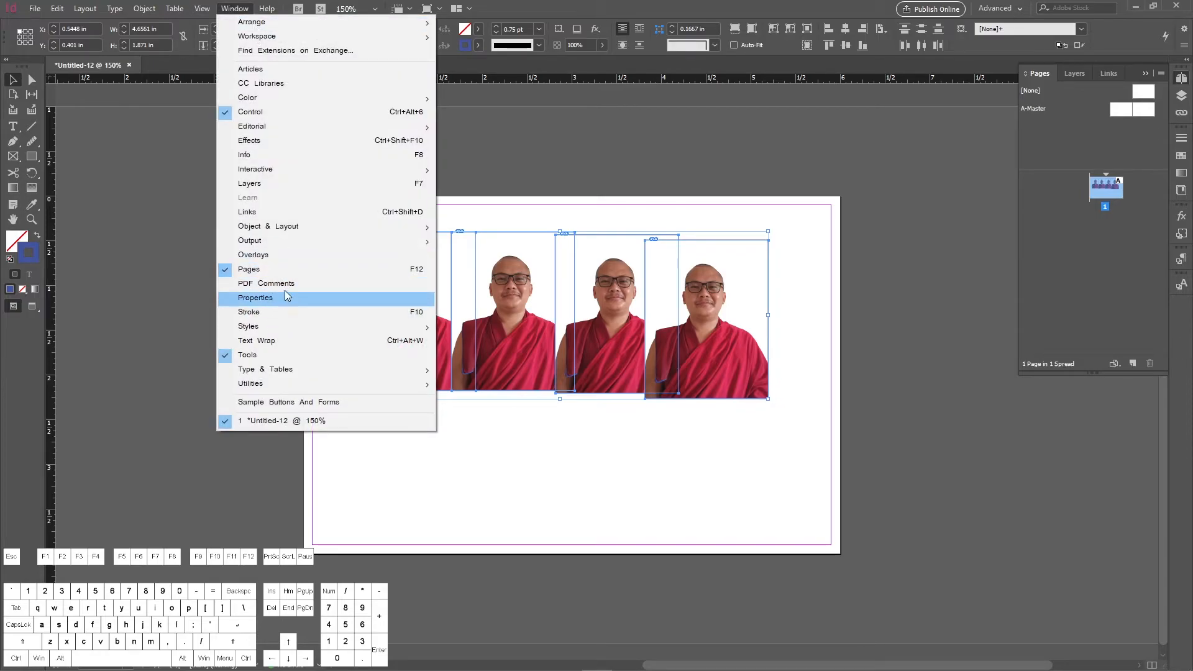
pyautogui.moveTo(275, 229)
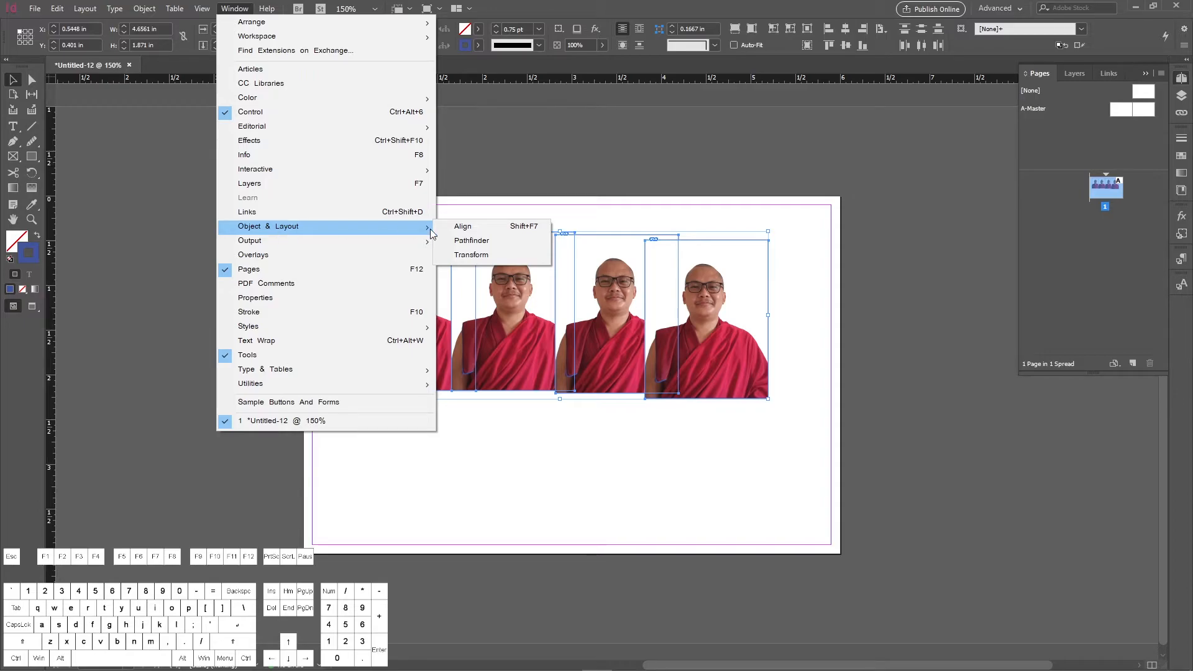
pyautogui.click(465, 228)
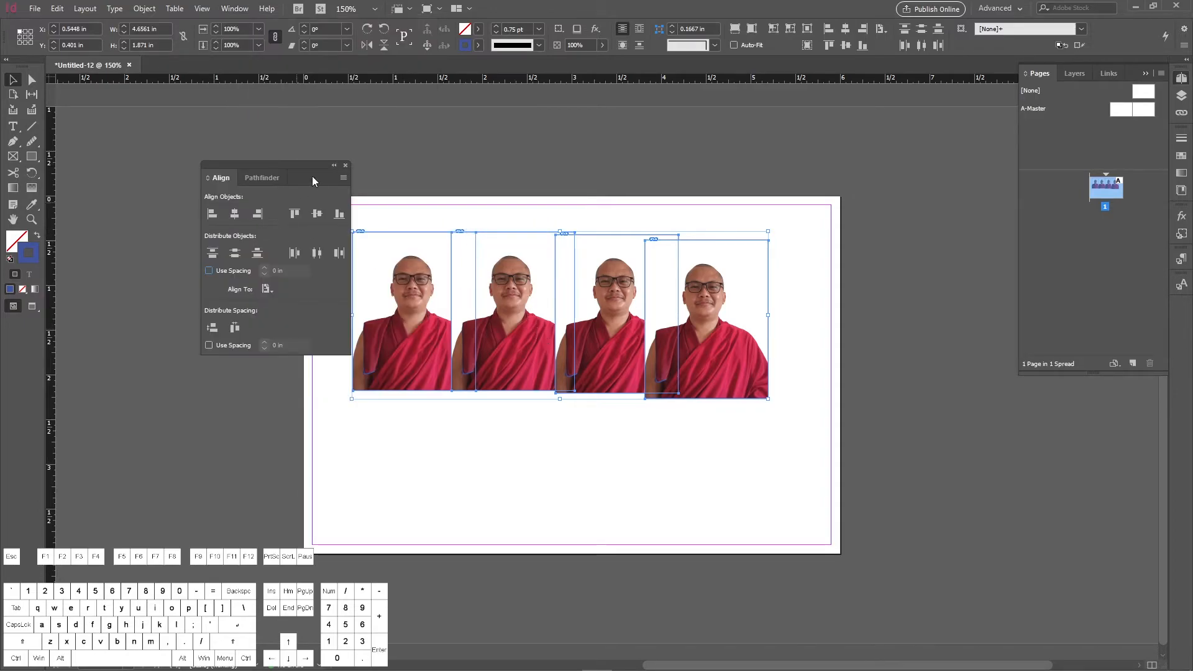
pyautogui.moveTo(304, 170); pyautogui.dragTo(222, 186)
# Step: Choose Align to Margins as the alignment reference for the four selected photos
pyautogui.moveTo(726, 496); pyautogui.dragTo(357, 279)
pyautogui.click(513, 311)
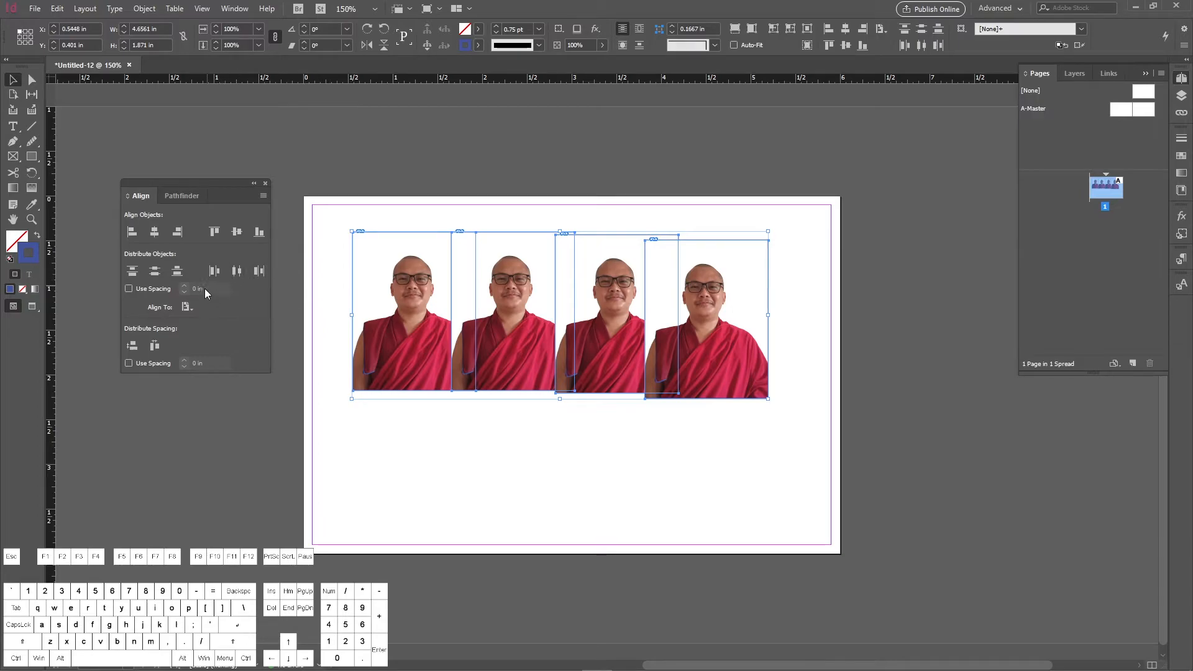
pyautogui.click(187, 308)
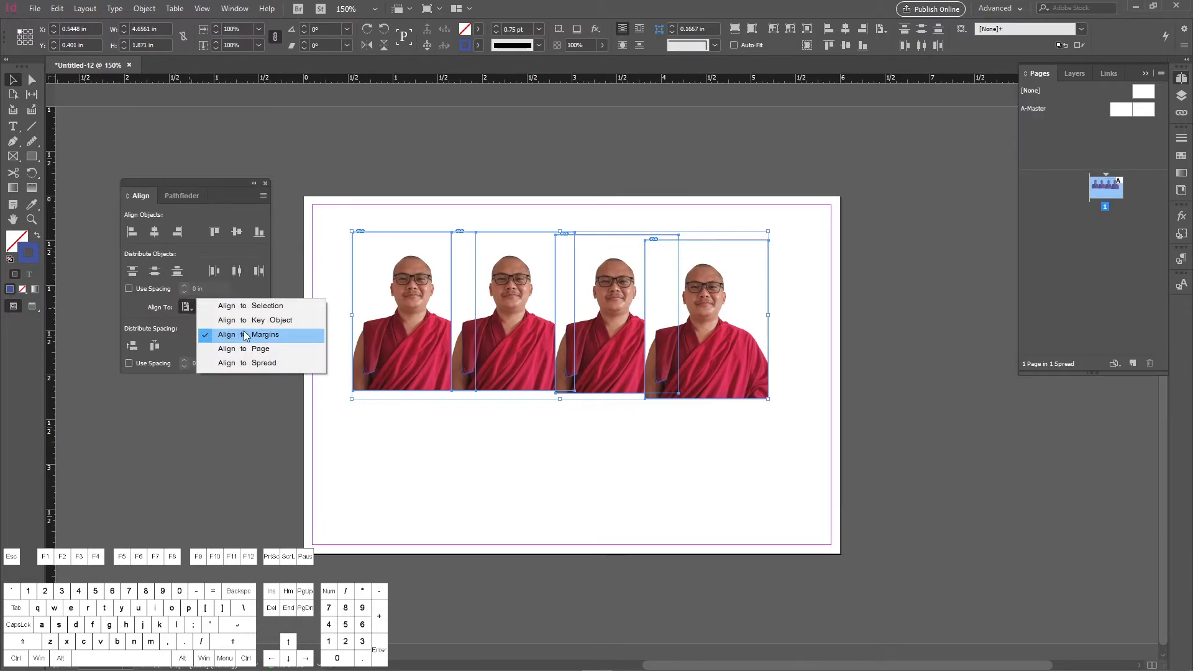
pyautogui.click(189, 306)
pyautogui.click(189, 307)
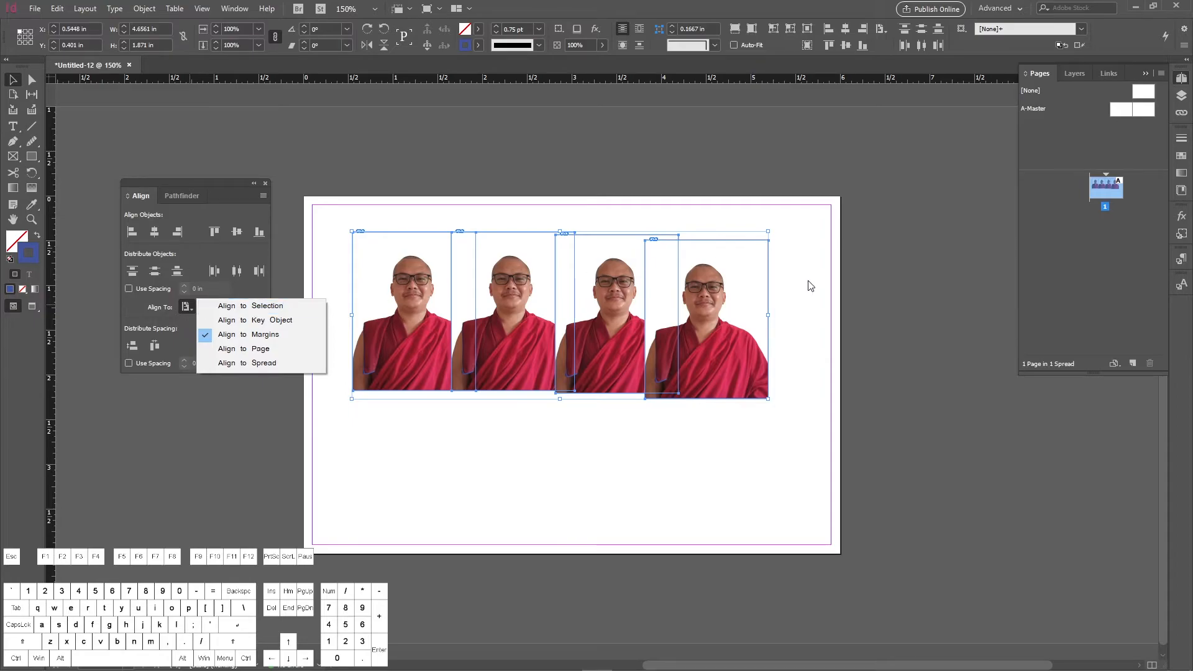
pyautogui.click(886, 31)
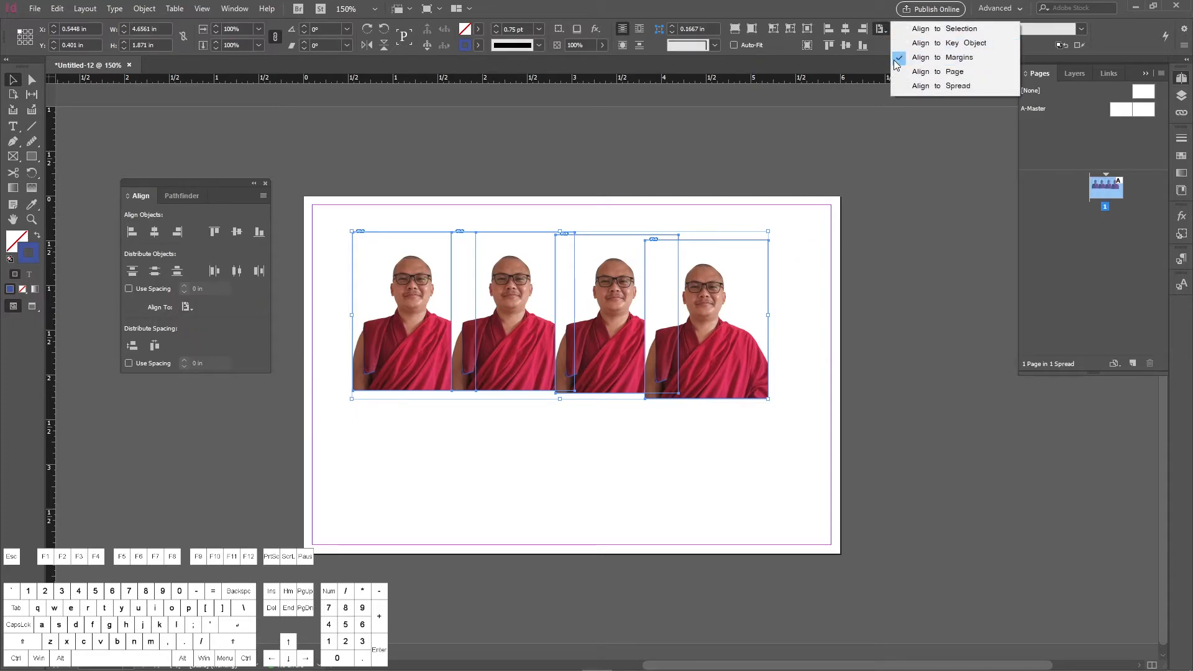
pyautogui.click(190, 307)
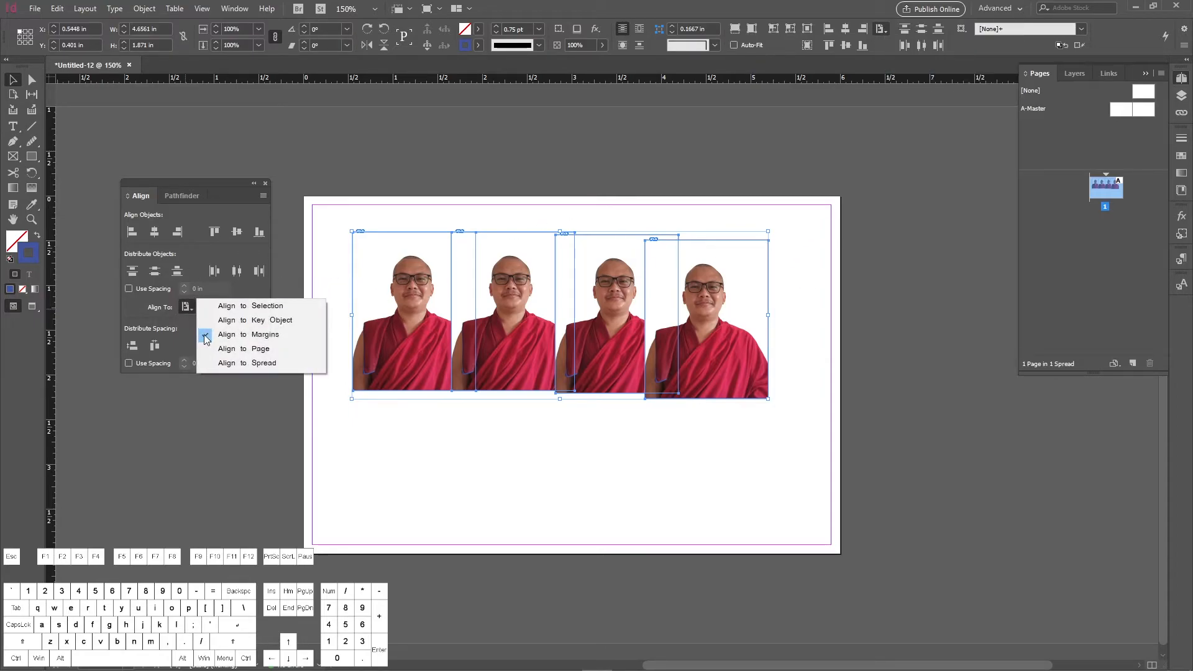
pyautogui.click(261, 336)
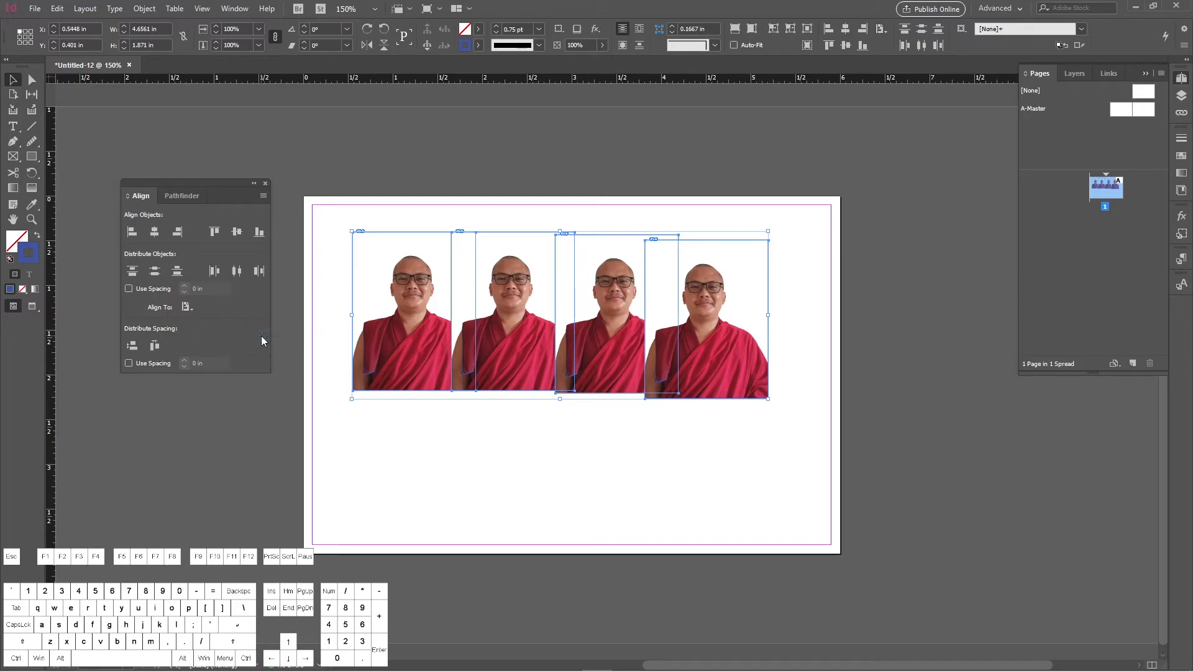
# Step: Distribute the four photos by their horizontal centres between the margins and align their top edges to the top margin
pyautogui.click(236, 272)
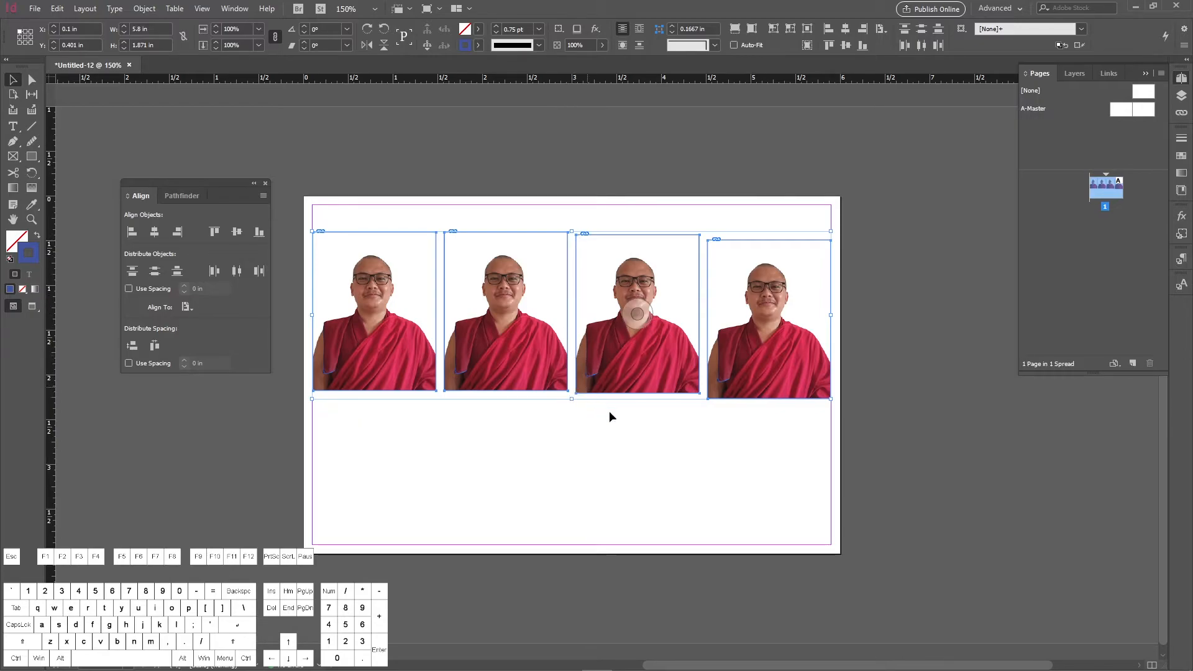
pyautogui.moveTo(773, 470); pyautogui.dragTo(348, 276)
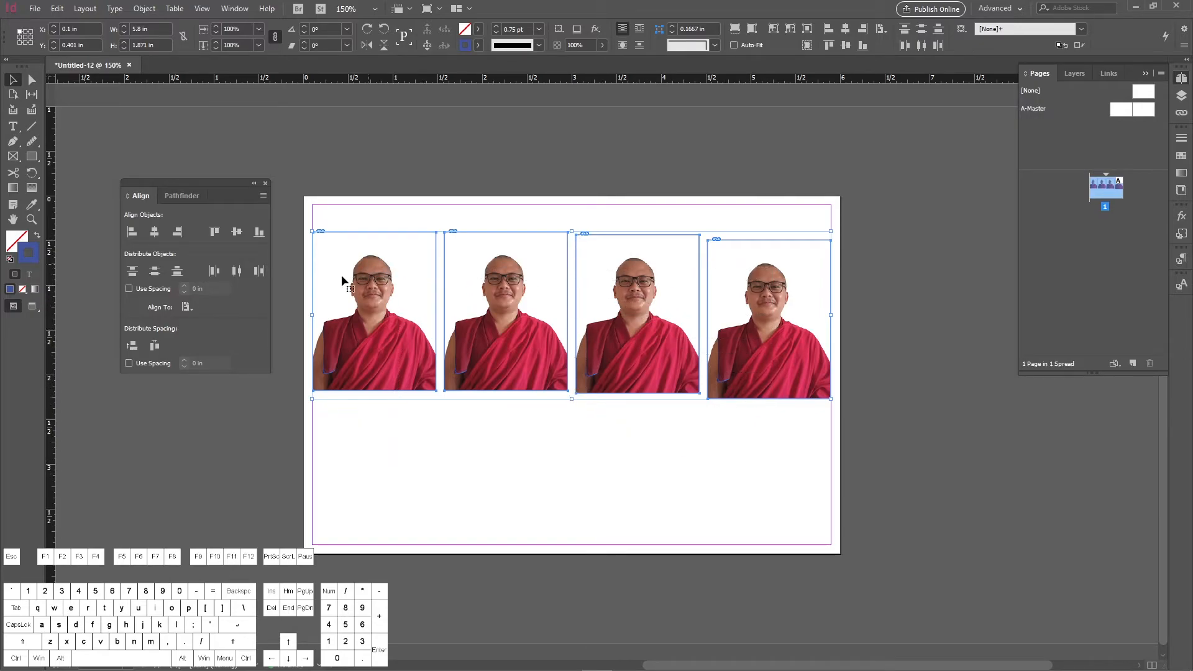
pyautogui.click(213, 232)
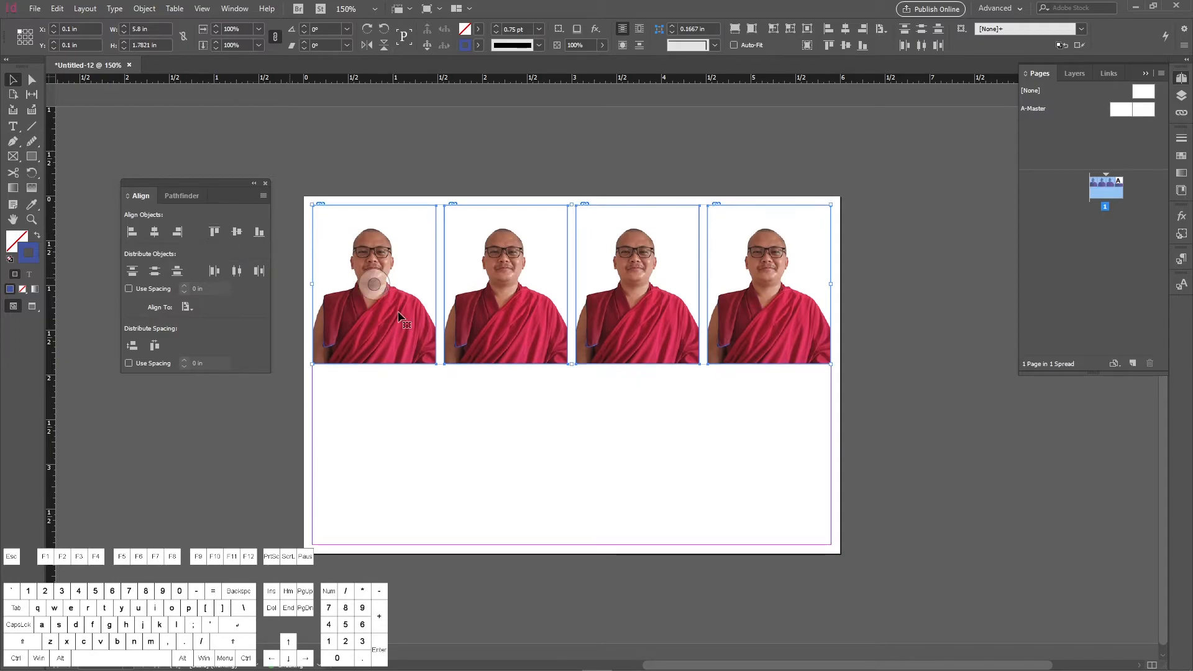
# Step: Duplicate the row of four photos below the first row and align the copies' bottom edges to the bottom margin
pyautogui.moveTo(778, 426); pyautogui.dragTo(398, 274)
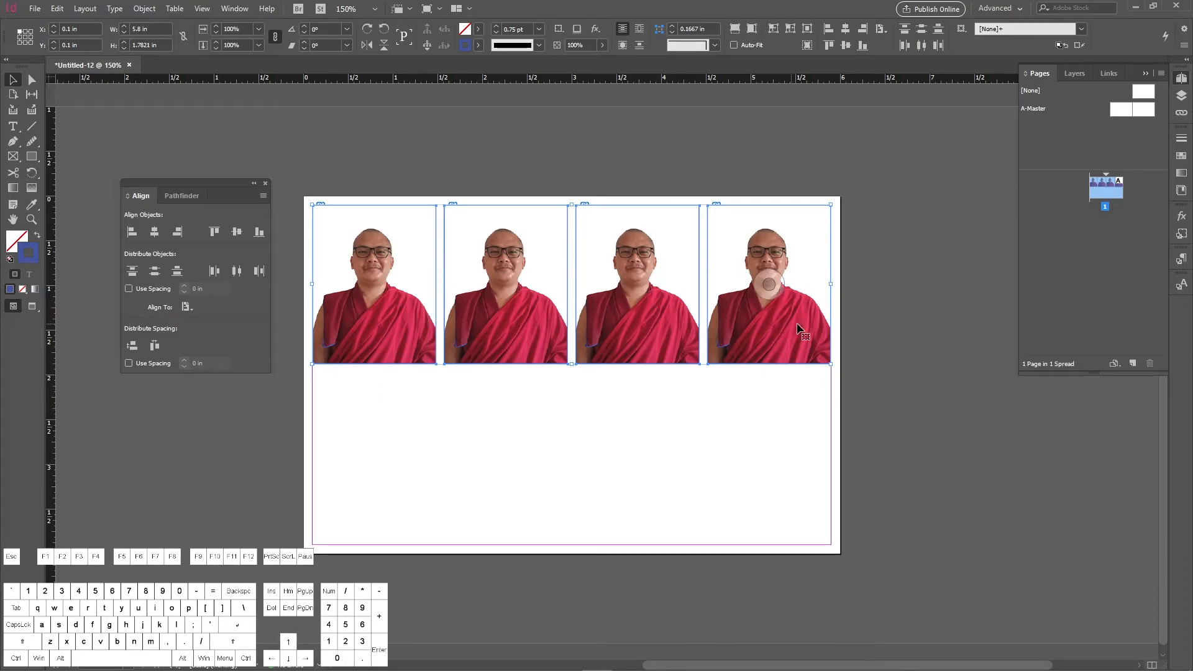
pyautogui.moveTo(815, 332); pyautogui.dragTo(819, 418)
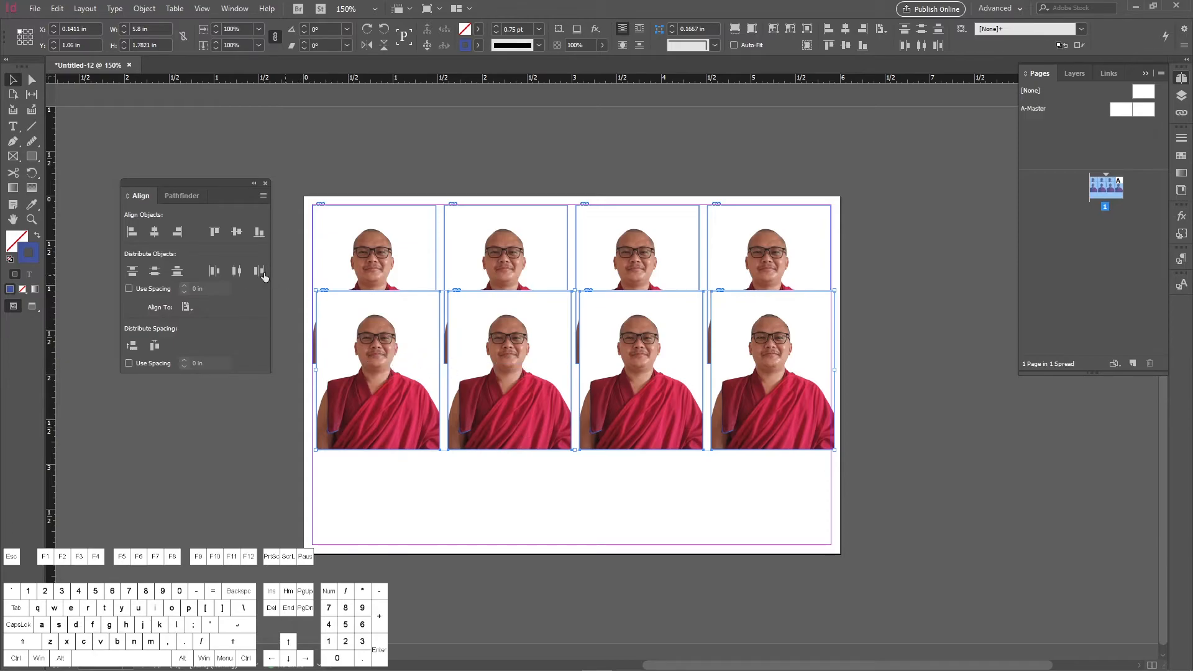
pyautogui.click(259, 232)
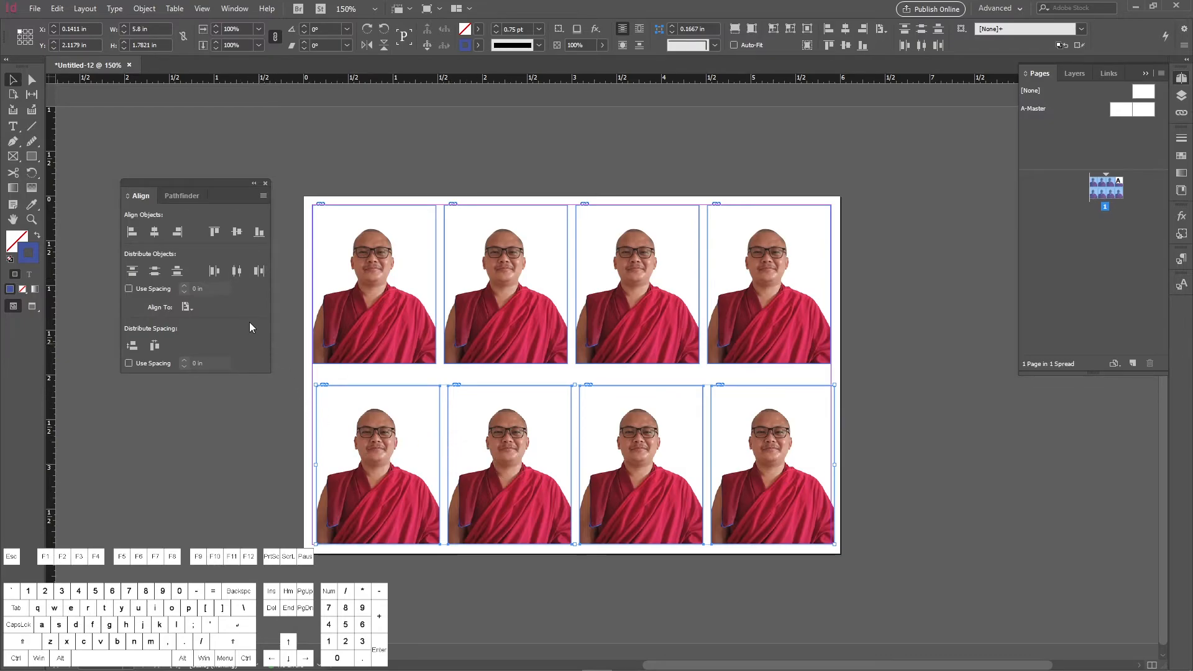
# Step: Distribute the lower row's four photos by their horizontal centres between the margins, deselect them and dismiss the Align options
pyautogui.click(237, 271)
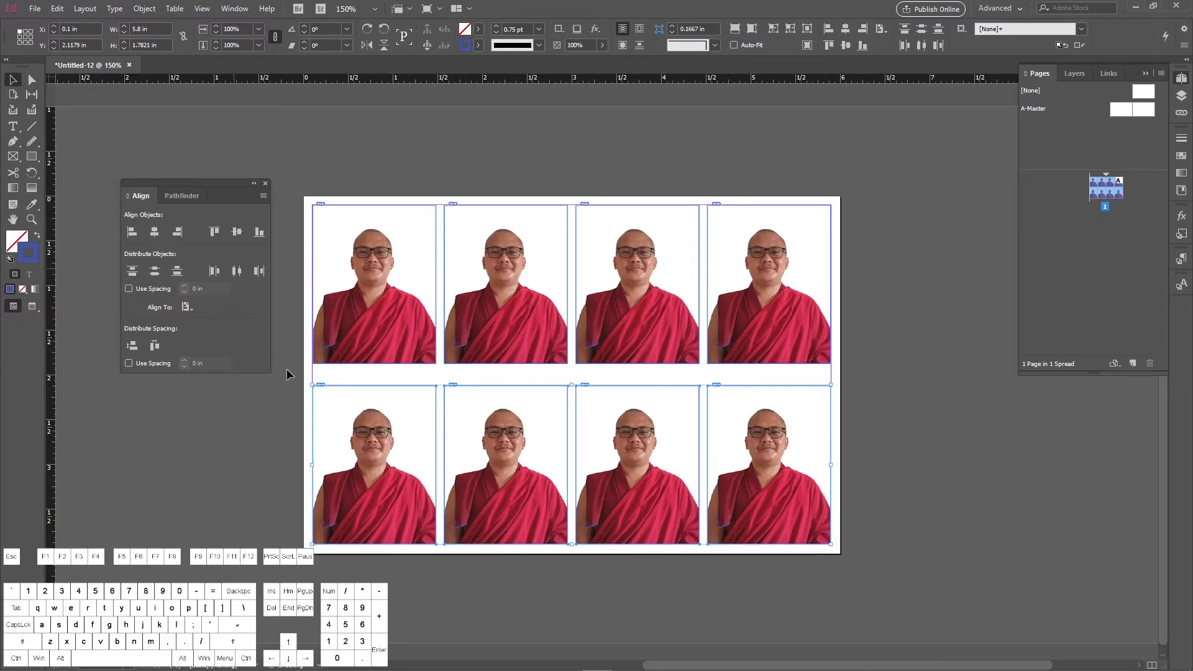
pyautogui.click(855, 441)
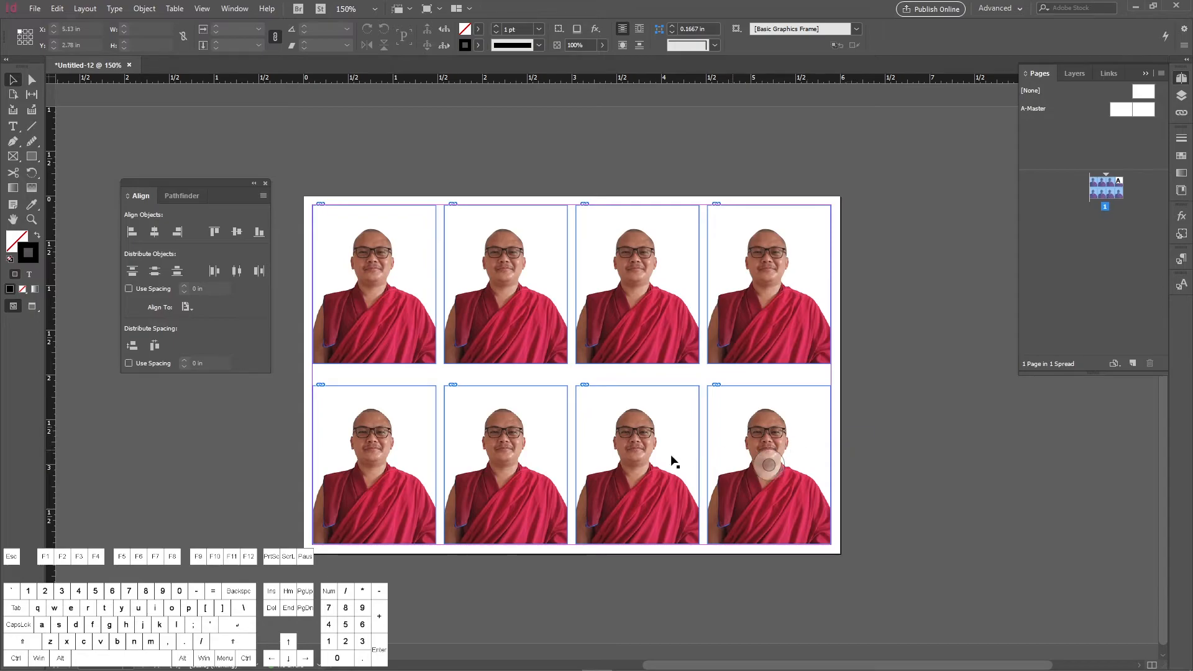
pyautogui.click(266, 183)
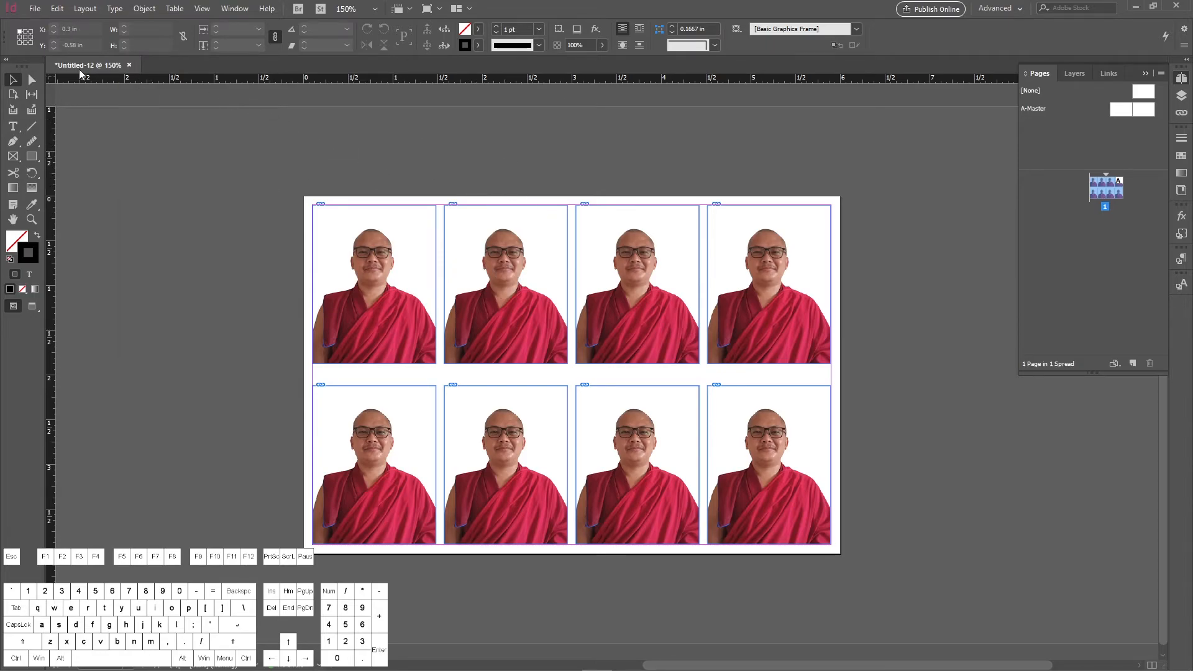
# Step: Start exporting the layout to the Desktop as a PNG file named "p photo"
pyautogui.click(35, 9)
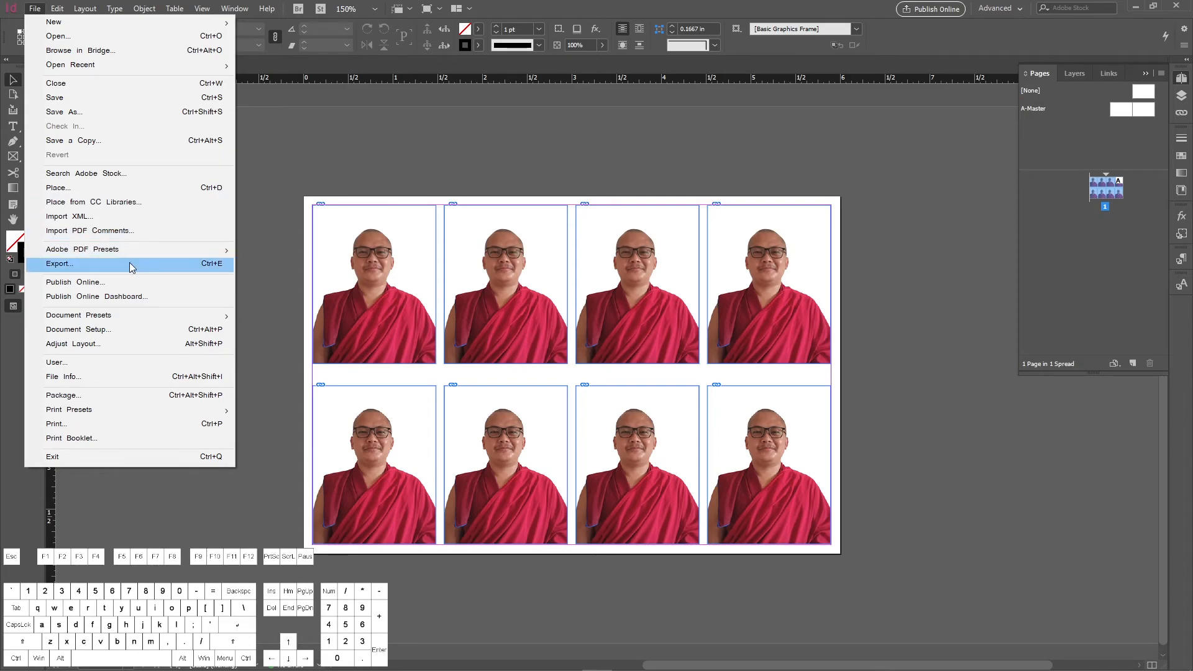
pyautogui.click(129, 264)
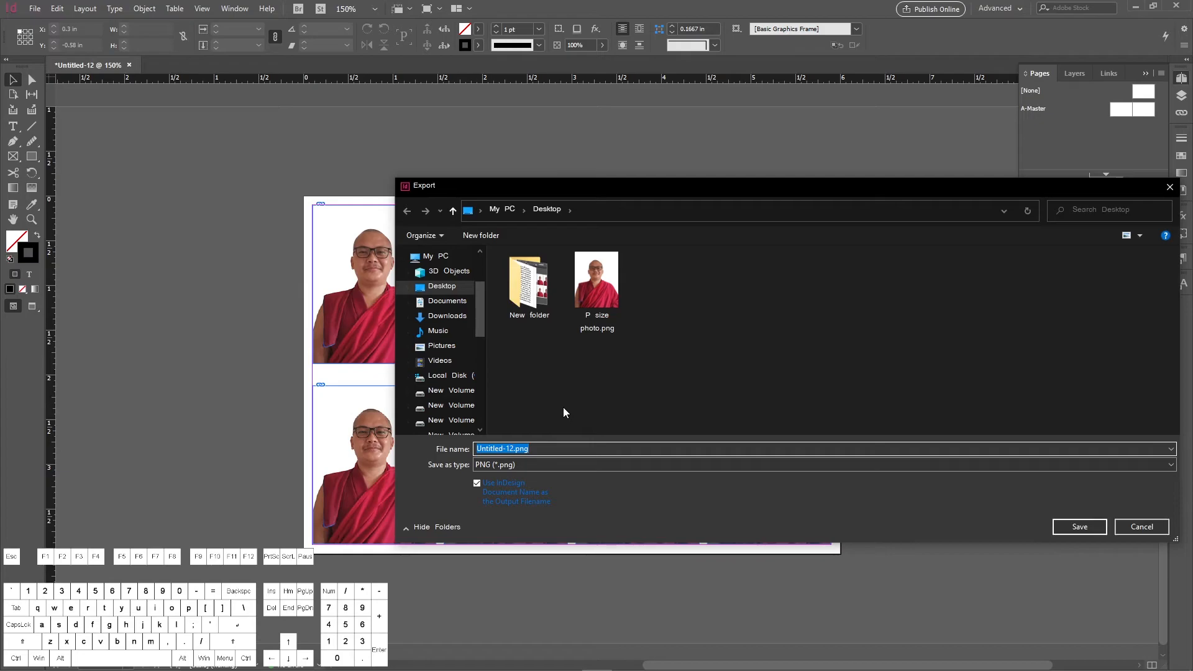
pyautogui.write('p')
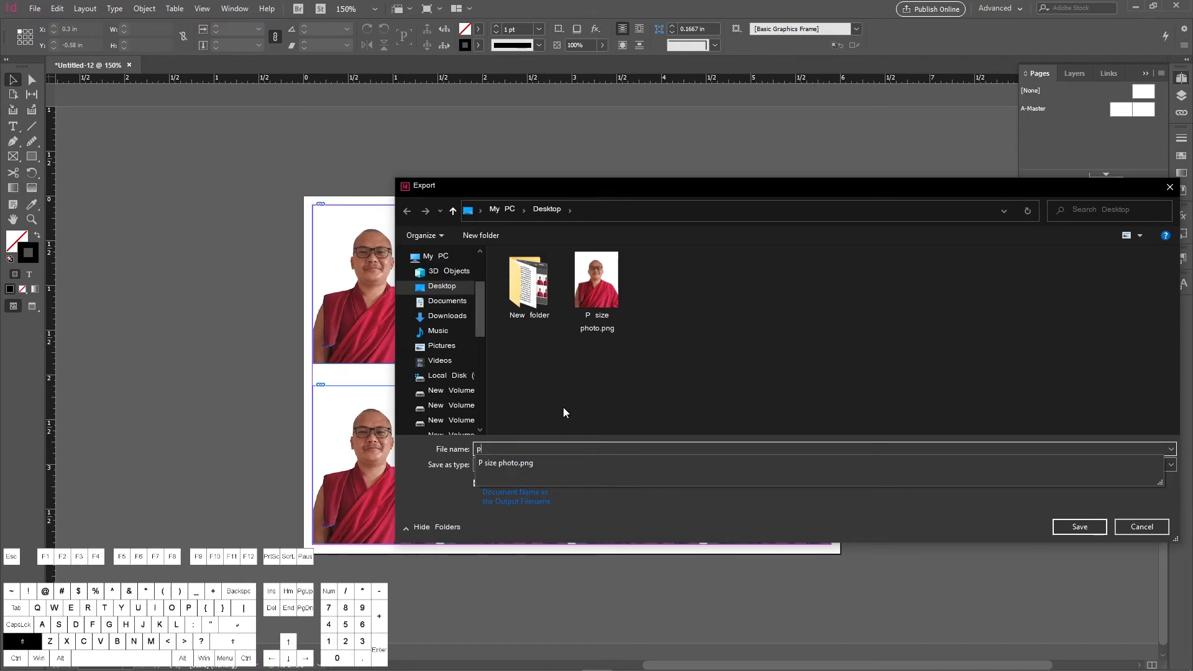
pyautogui.write(' photo')
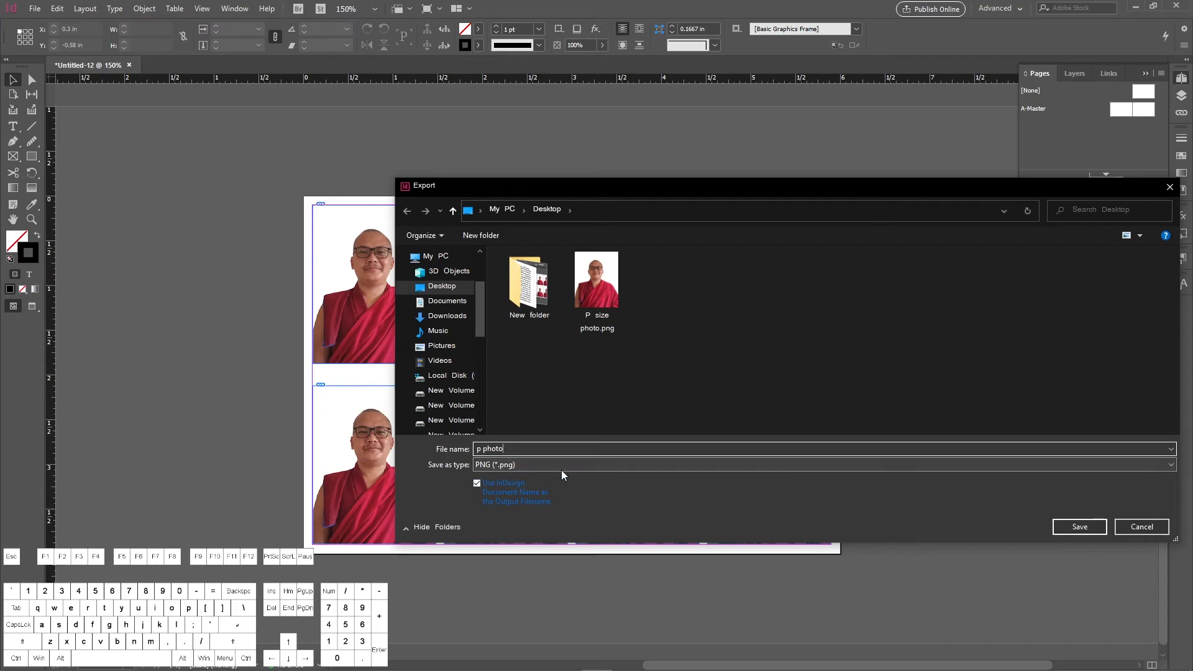
pyautogui.click(752, 465)
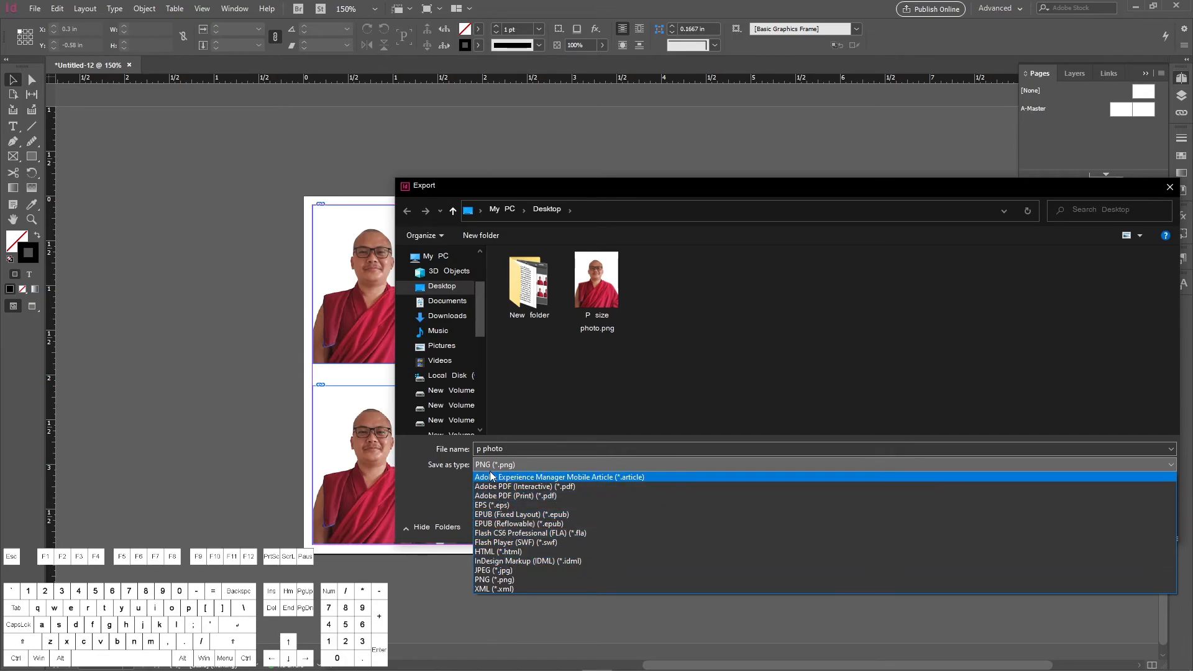
pyautogui.click(503, 581)
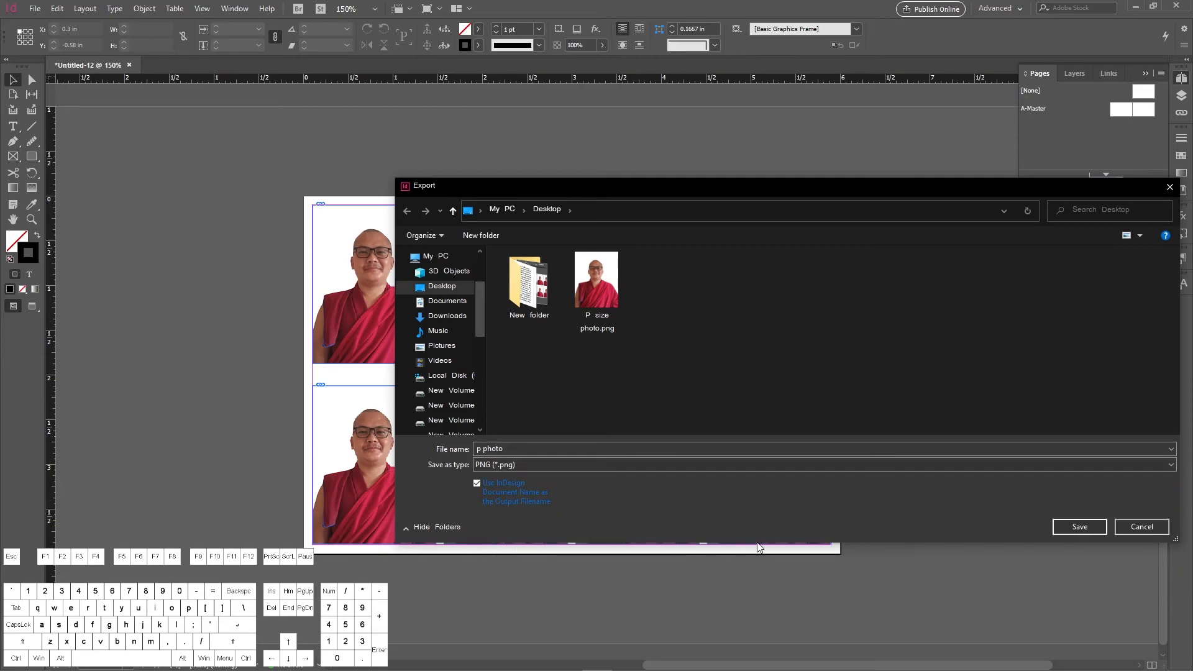
pyautogui.click(1077, 529)
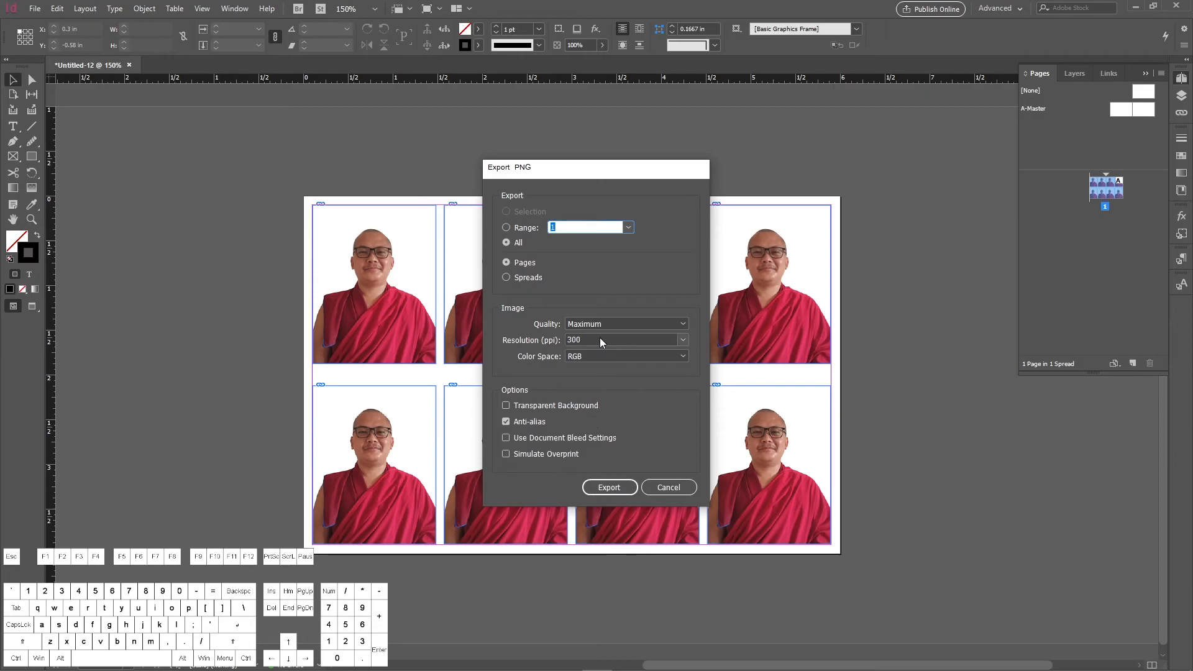
# Step: Set the PNG resolution to 600 ppi and export all pages
pyautogui.moveTo(607, 341); pyautogui.dragTo(550, 343)
pyautogui.write('600')
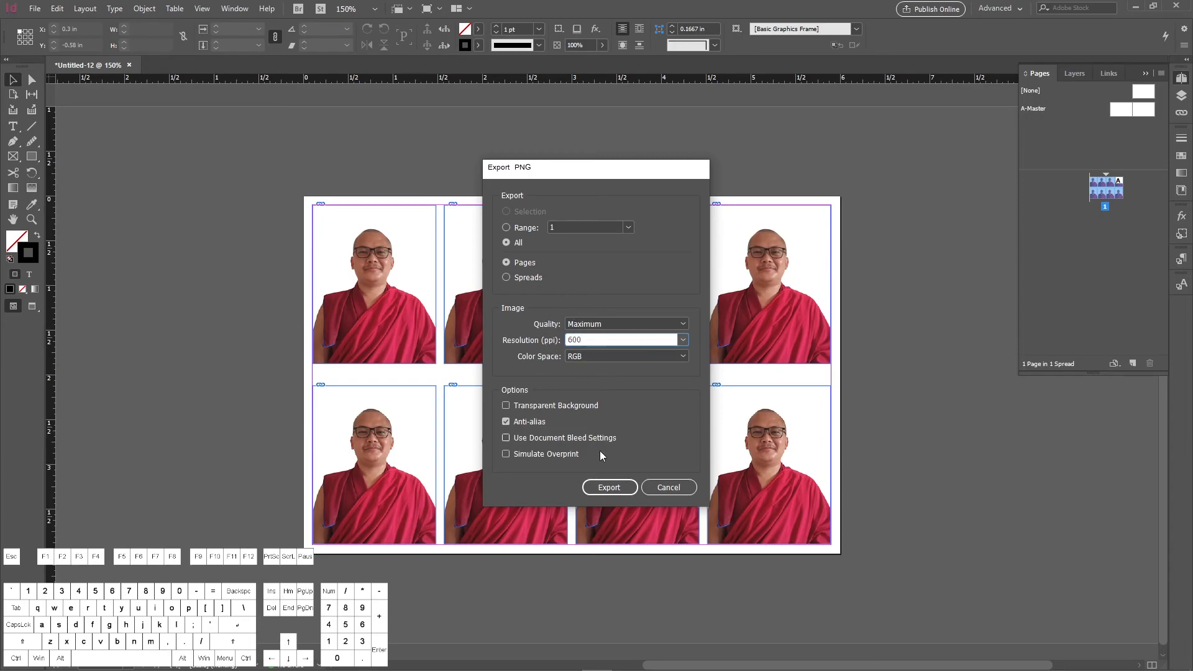
pyautogui.click(614, 488)
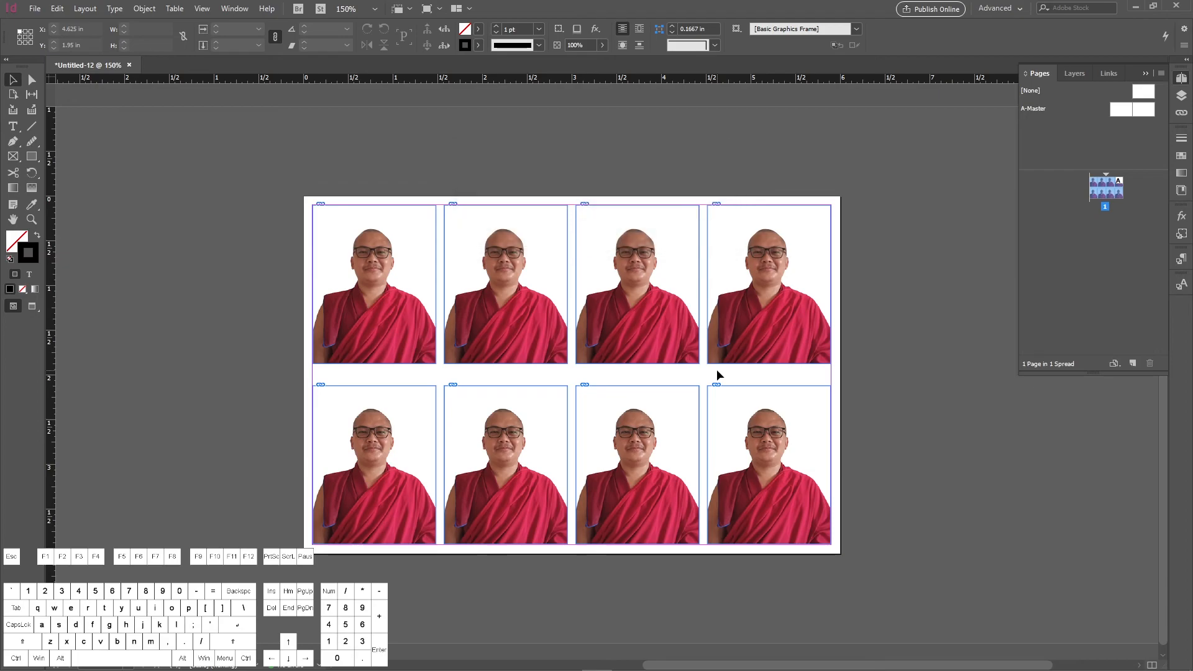
# Step: Minimize the layout program, view the exported p photo.png from the desktop in the image viewer, and close it
pyautogui.click(1133, 6)
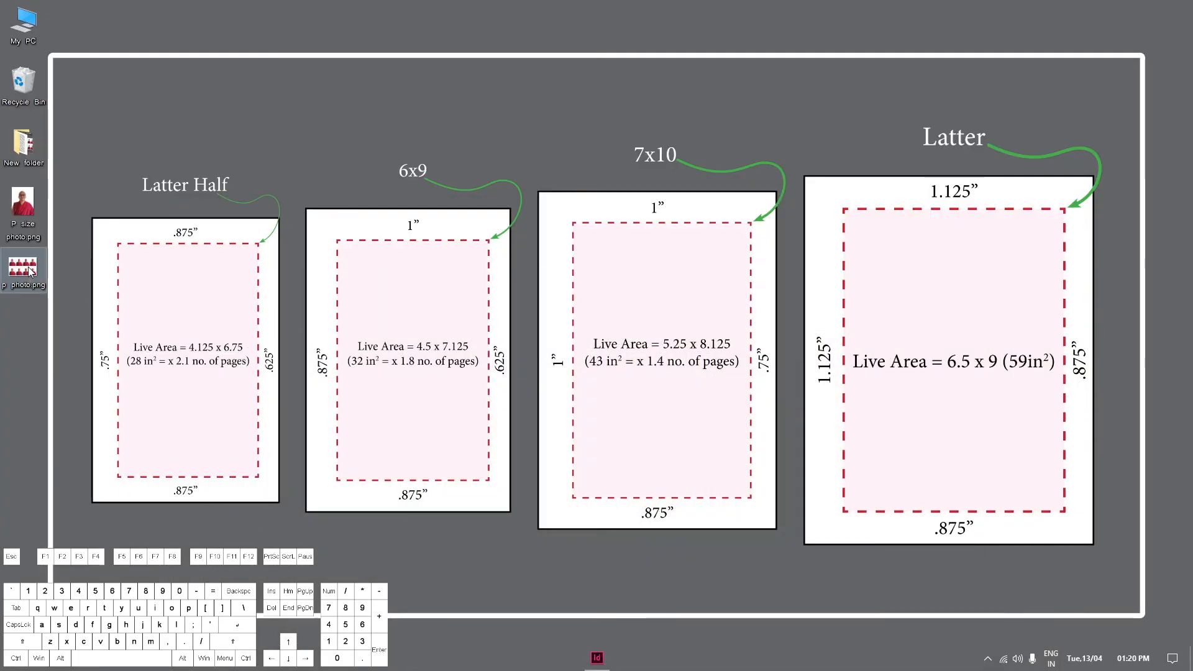
pyautogui.doubleClick(32, 264)
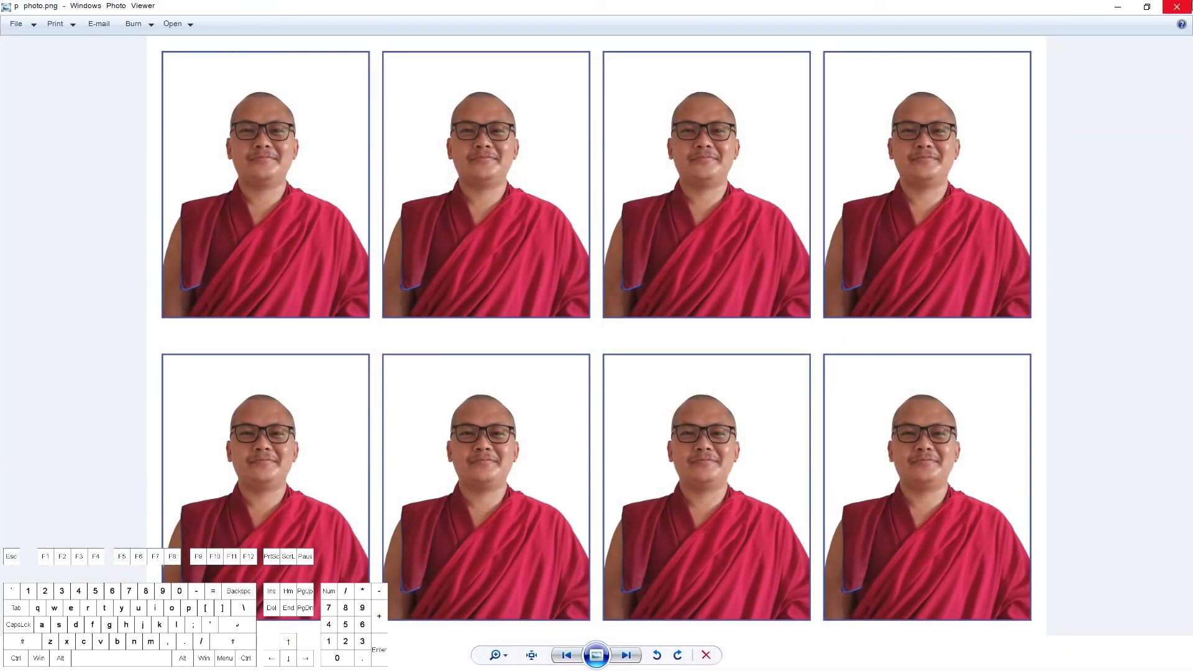
pyautogui.click(1176, 6)
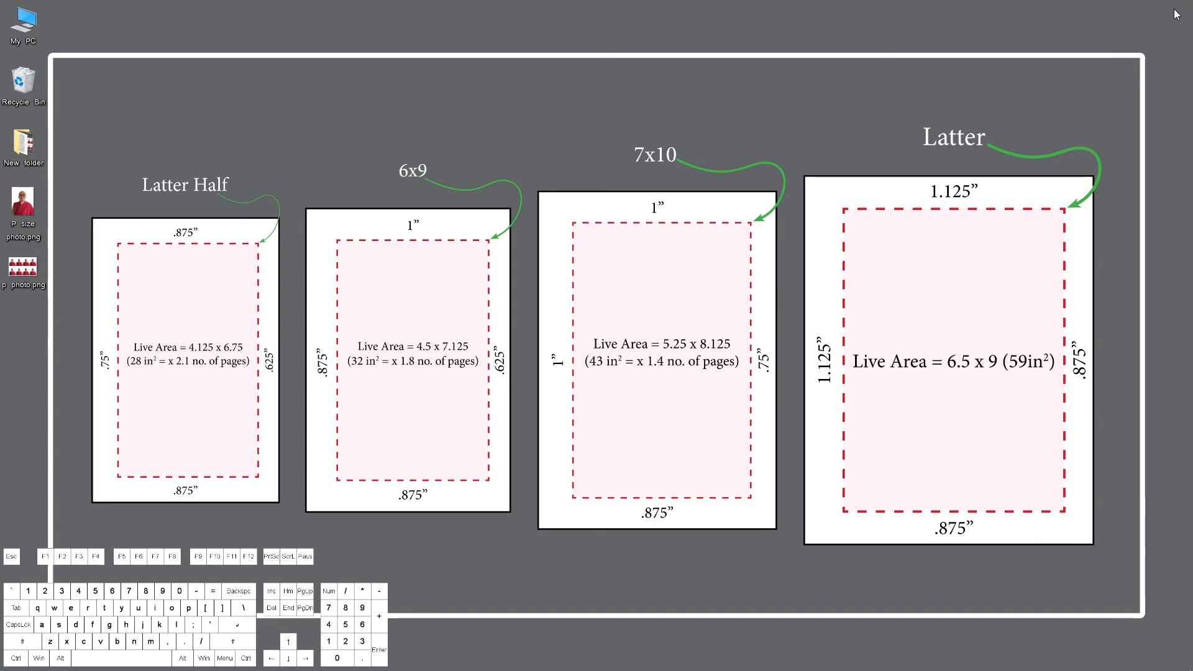